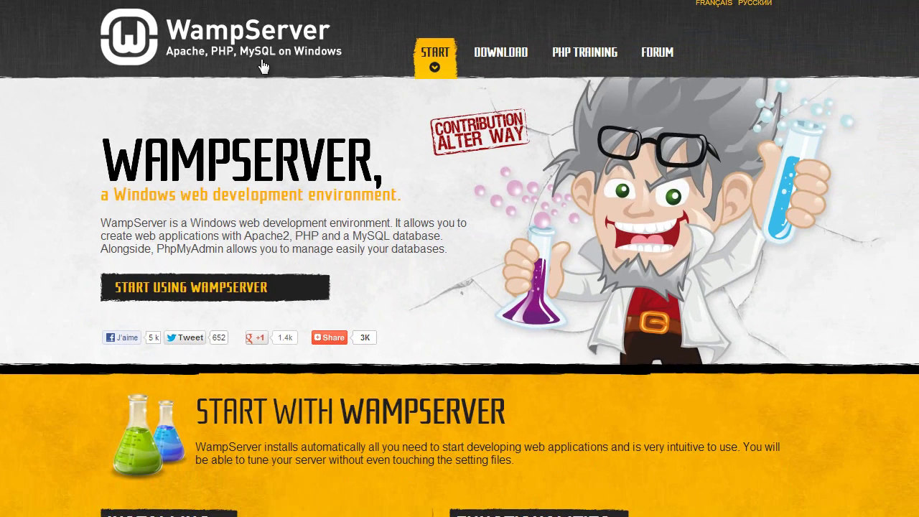
Download the 'WAMPSERVER (64 BITS & PHP 5.4) 2.2E' installer from the WampServer downloads list.
left_click(512, 66)
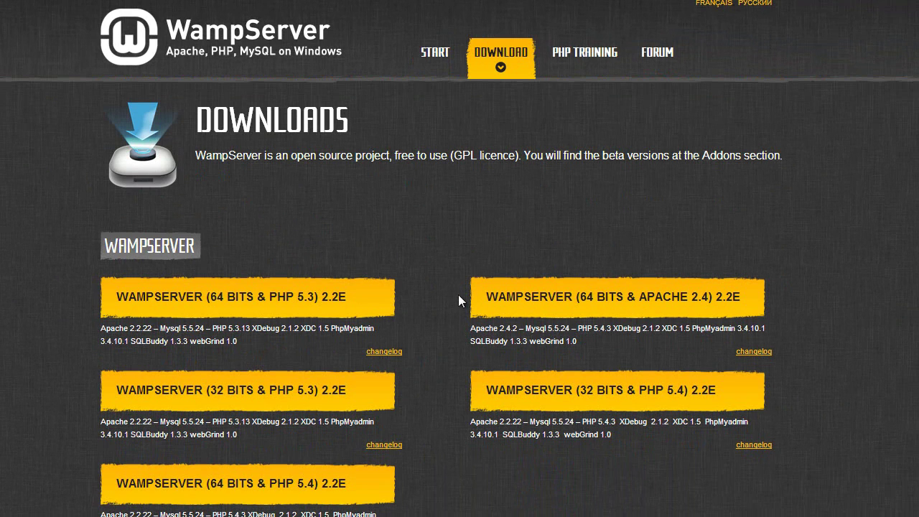
scroll(577, 396, "down", 2)
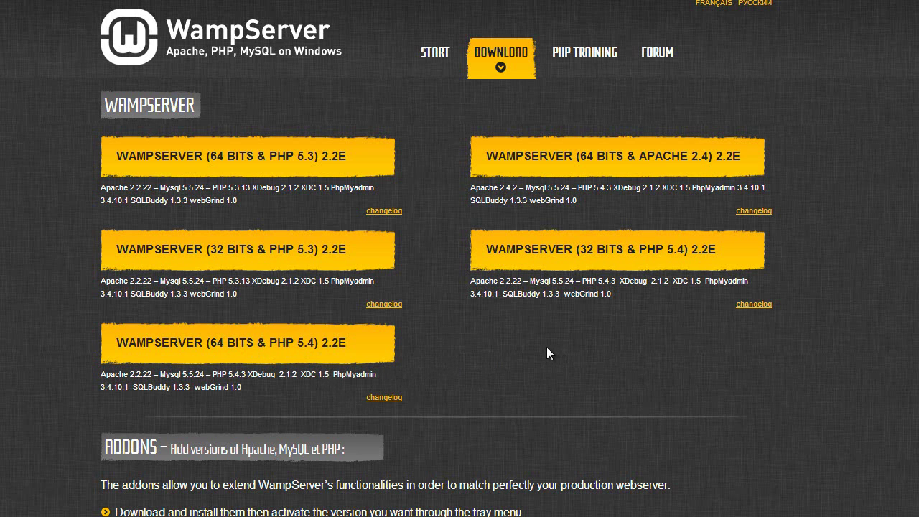
left_click(320, 342)
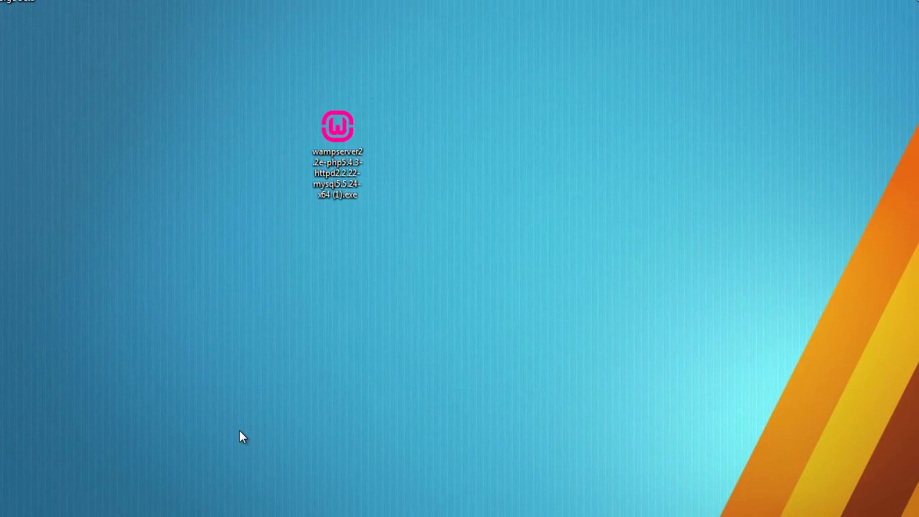
Launch the WampServer 2.2E installer, confirm running it, and accept the license agreement.
left_click_drag(333, 138, 276, 93)
double_click(277, 80)
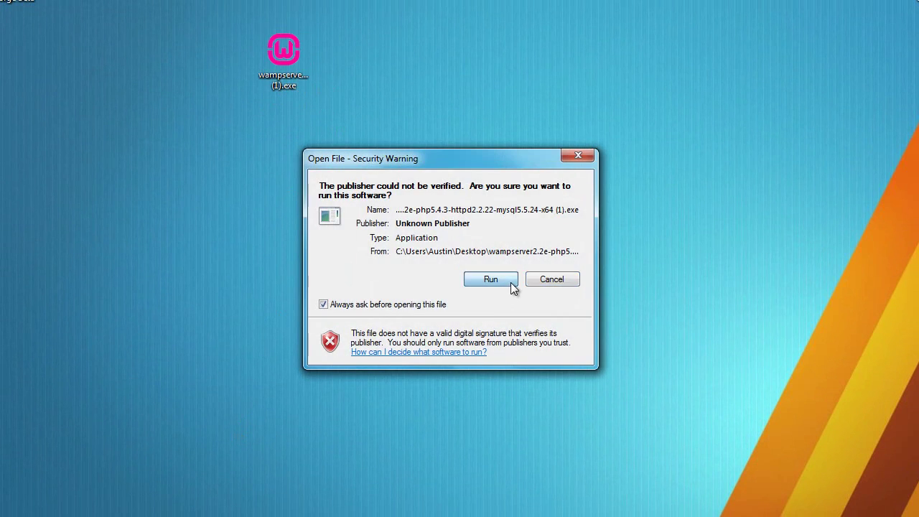
left_click(507, 278)
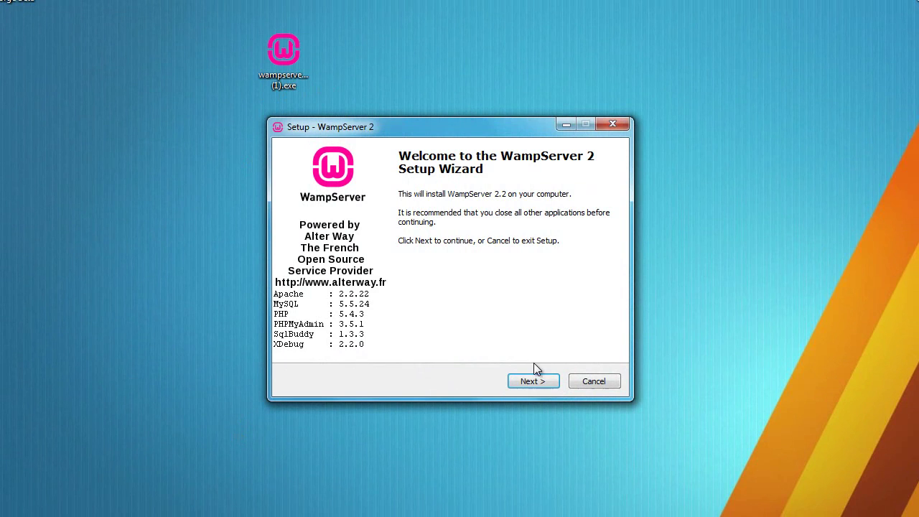
left_click(532, 380)
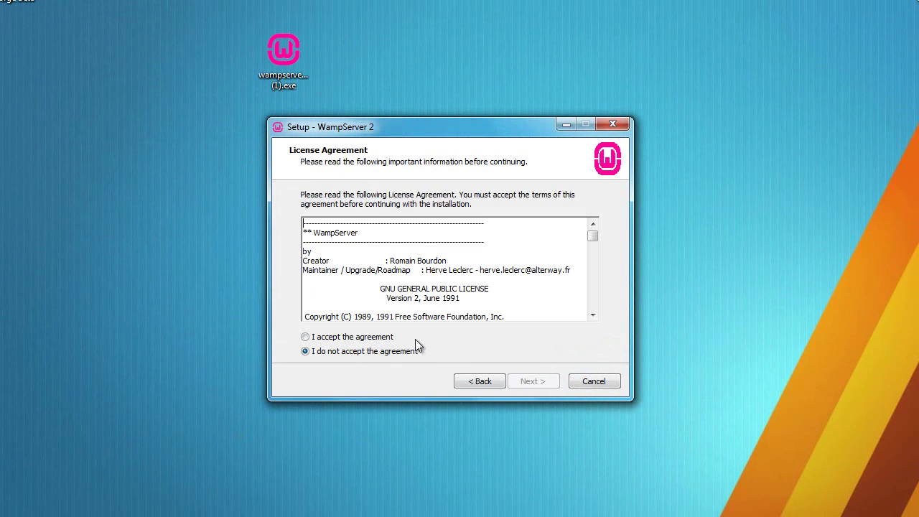
left_click(390, 339)
left_click(540, 381)
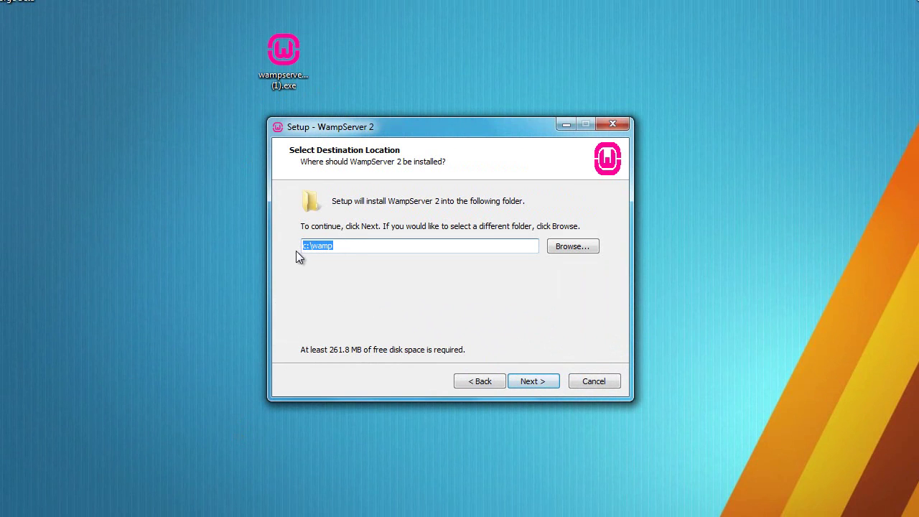
Keep c:\wamp as the install location with a desktop icon, and start the installation.
left_click(342, 251)
left_click_drag(311, 246, 334, 246)
left_click(525, 384)
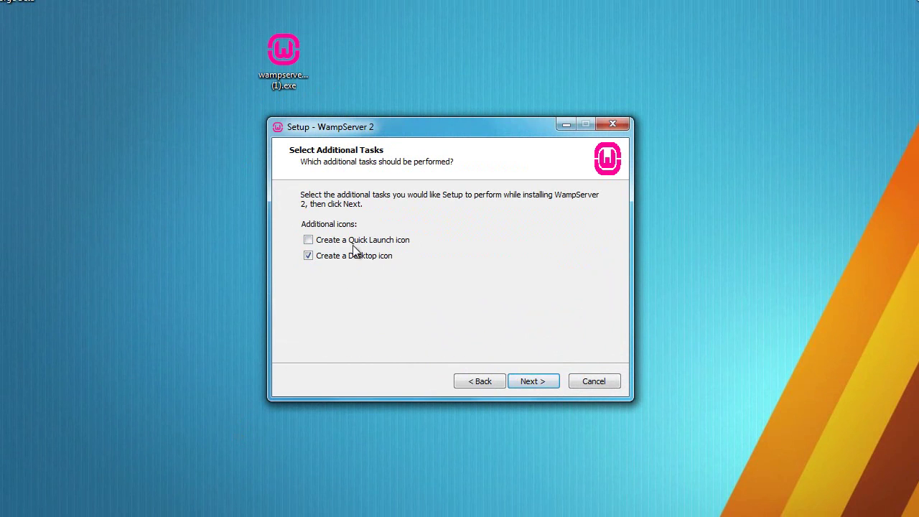
left_click(535, 382)
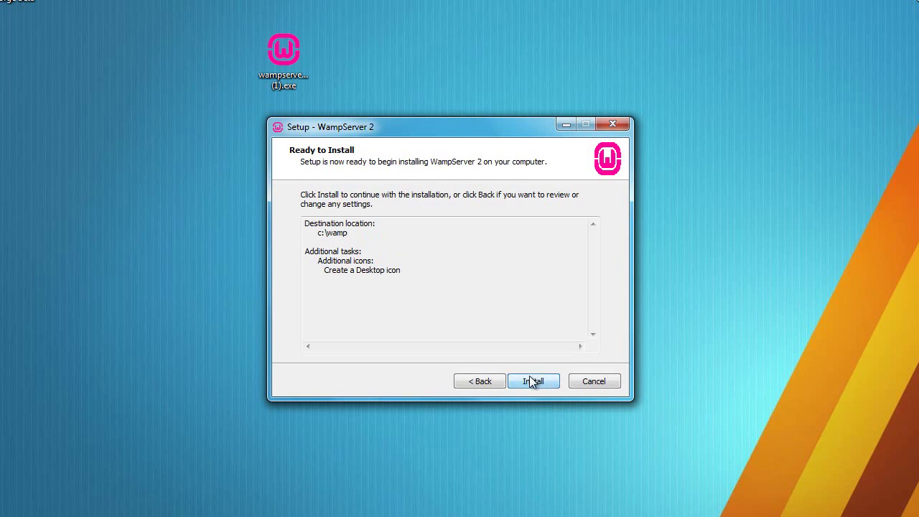
left_click(531, 383)
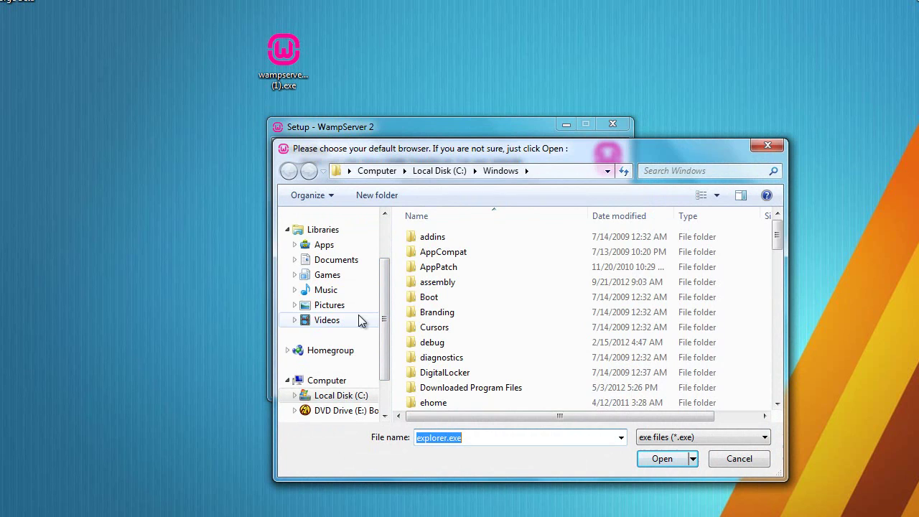
Find Chrome through Start search and copy its program folder path via Open file location.
left_click_drag(444, 154, 358, 183)
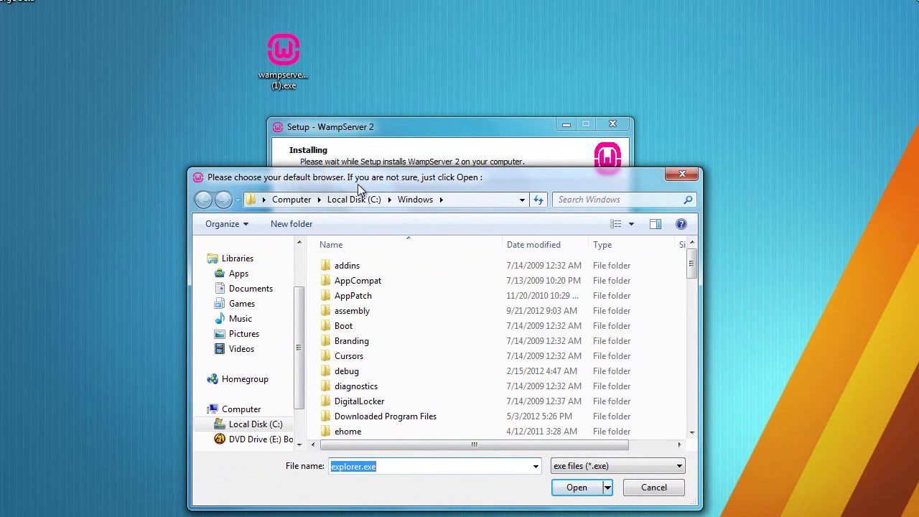
key("super")
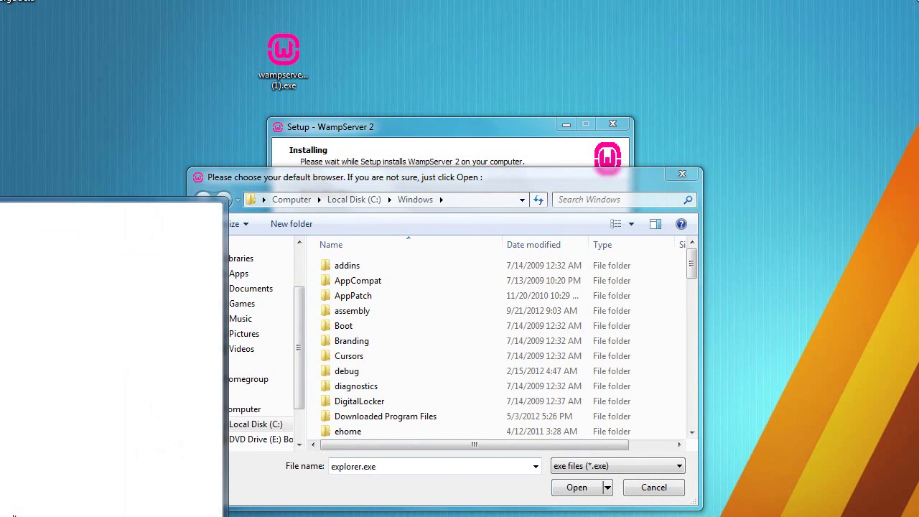
right_click(40, 237)
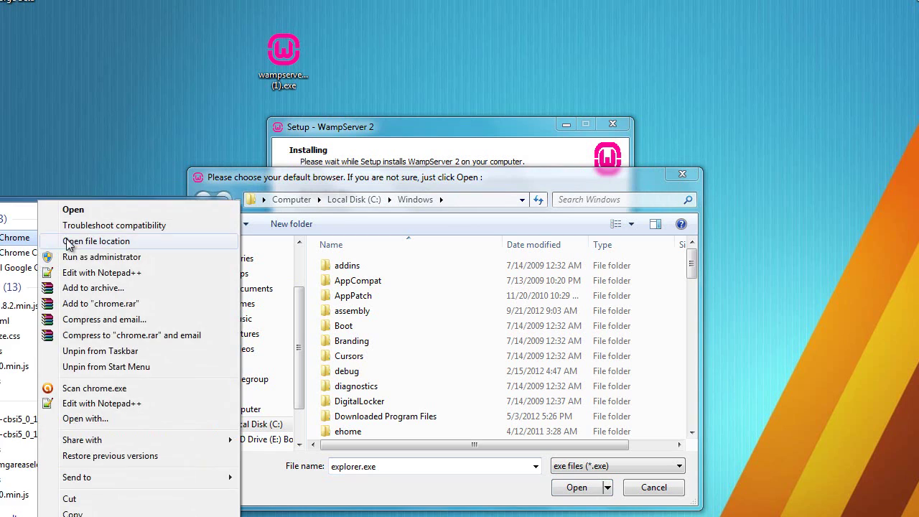
left_click(68, 243)
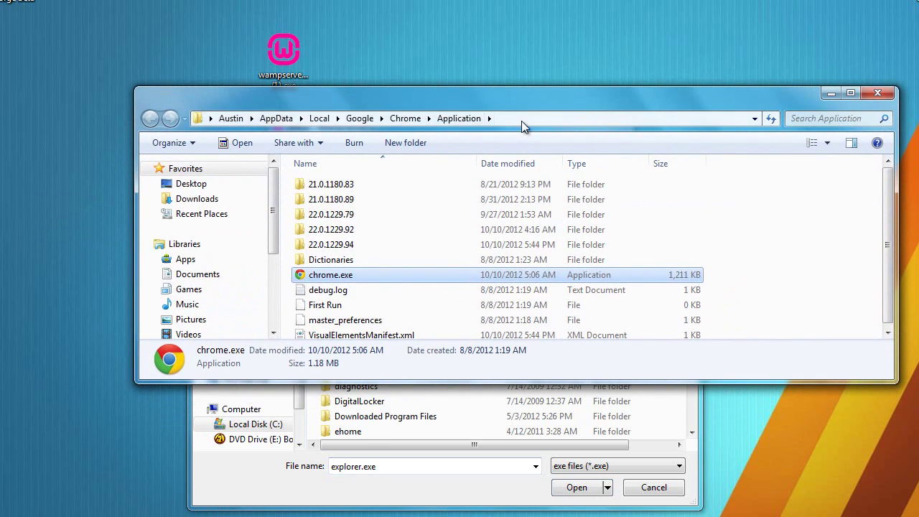
left_click(523, 121)
key("ctrl+c")
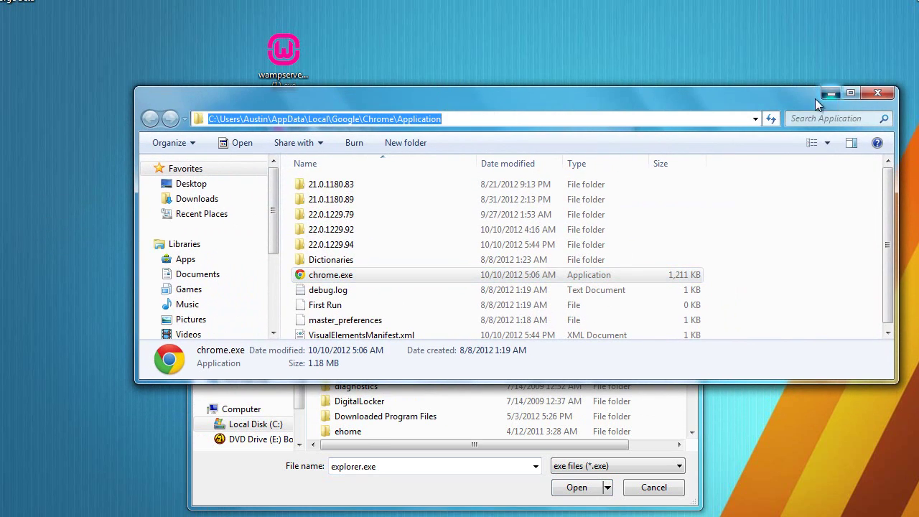
left_click(831, 93)
Set chrome.exe as WampServer's default browser, keep default PHP mail settings, and finish setup.
left_click(483, 200)
key("ctrl+v")
key("Return")
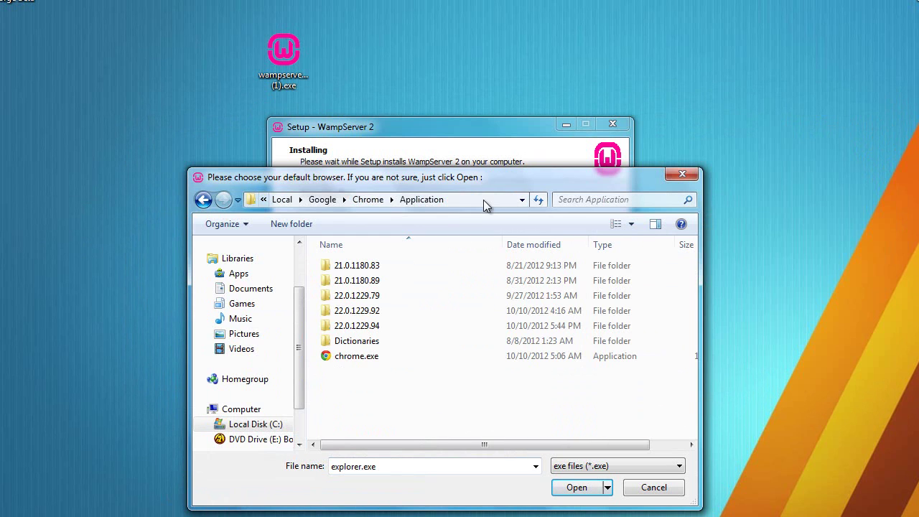
left_click(363, 356)
left_click(592, 495)
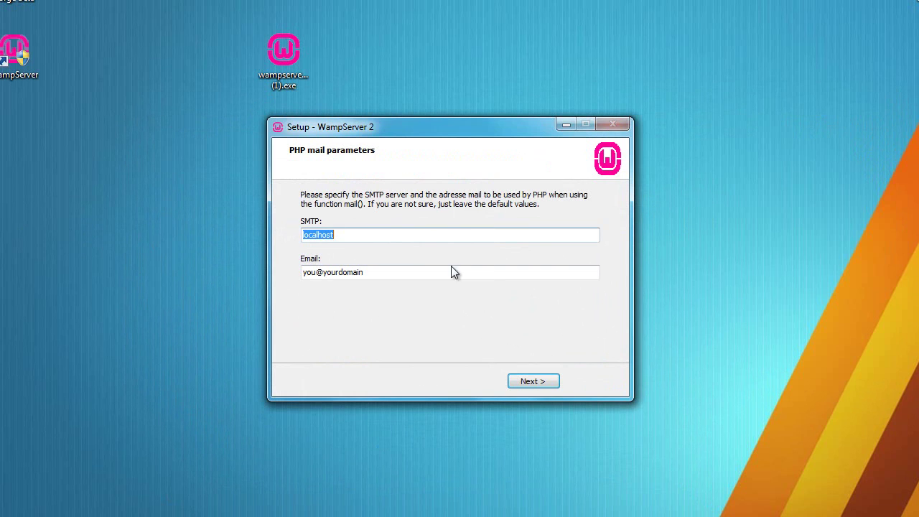
left_click(531, 381)
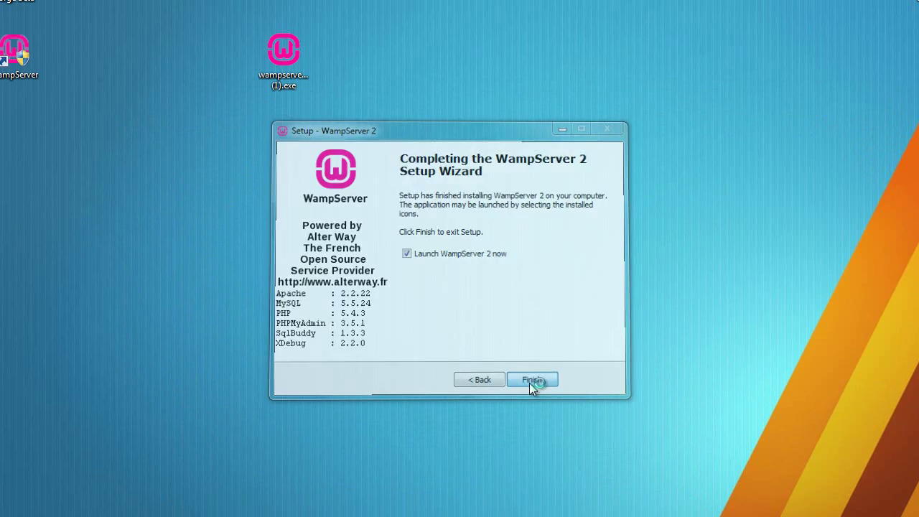
left_click(531, 383)
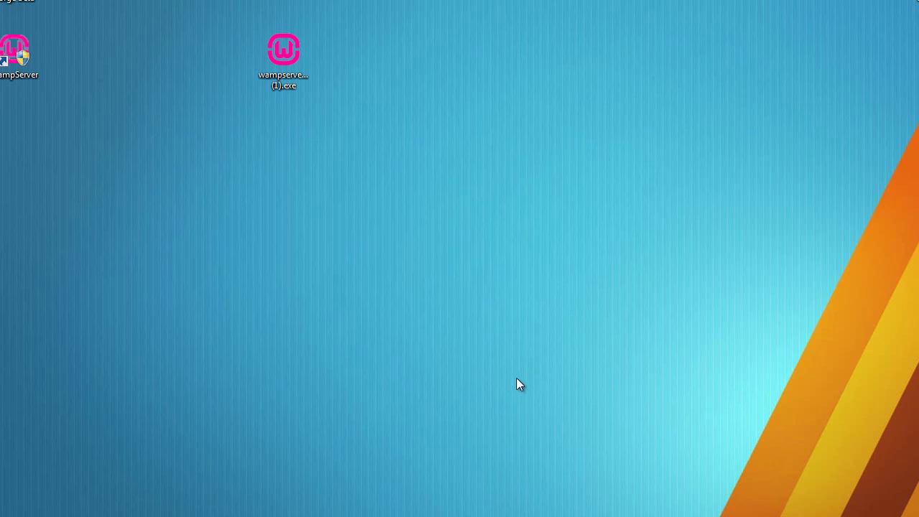
Rearrange the desktop windows and open the offline WampServer's tray menu.
left_click_drag(435, 112, 703, 310)
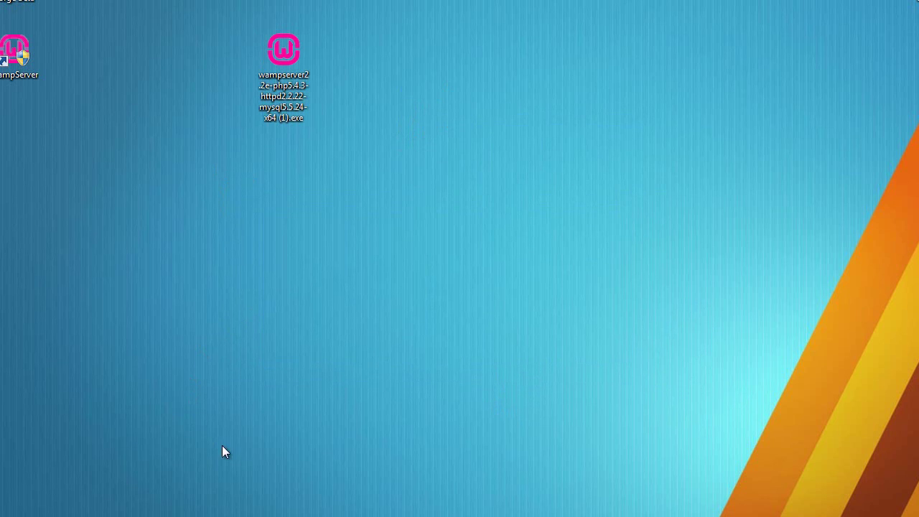
left_click_drag(257, 463, 703, 106)
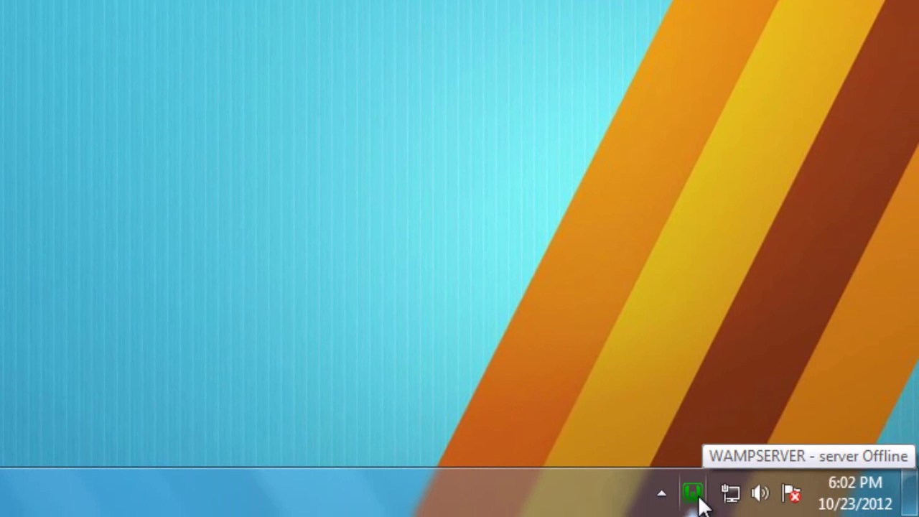
left_click(695, 494)
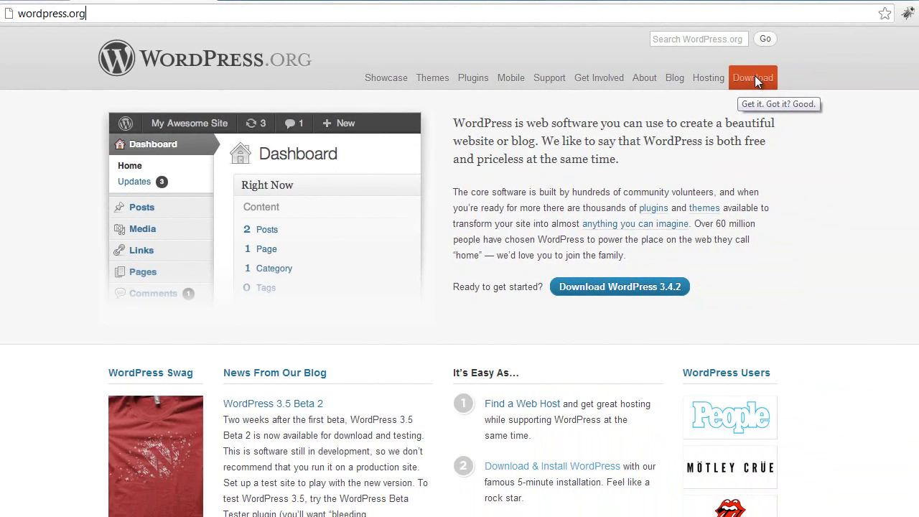
Go to the wordpress.org download page to fetch the WordPress 3.4.2 zip.
left_click(755, 78)
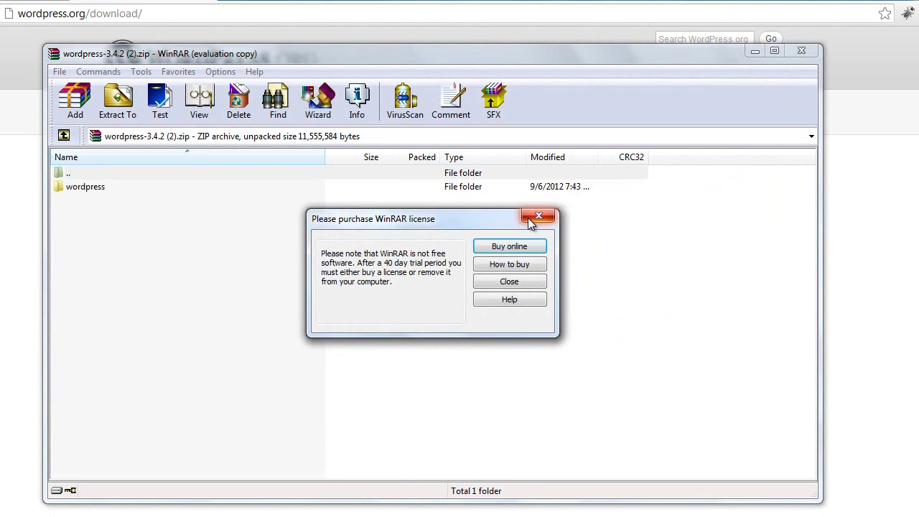
Dismiss the WinRAR reminder and open the archive's wordpress folder with wp-admin, wp-content, wp-includes and 17 files.
left_click(536, 217)
double_click(71, 188)
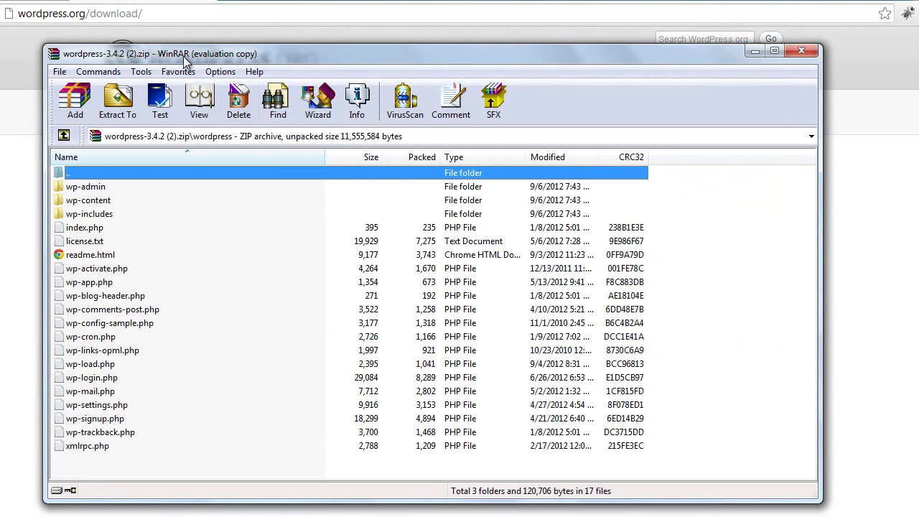
left_click_drag(182, 56, 278, 52)
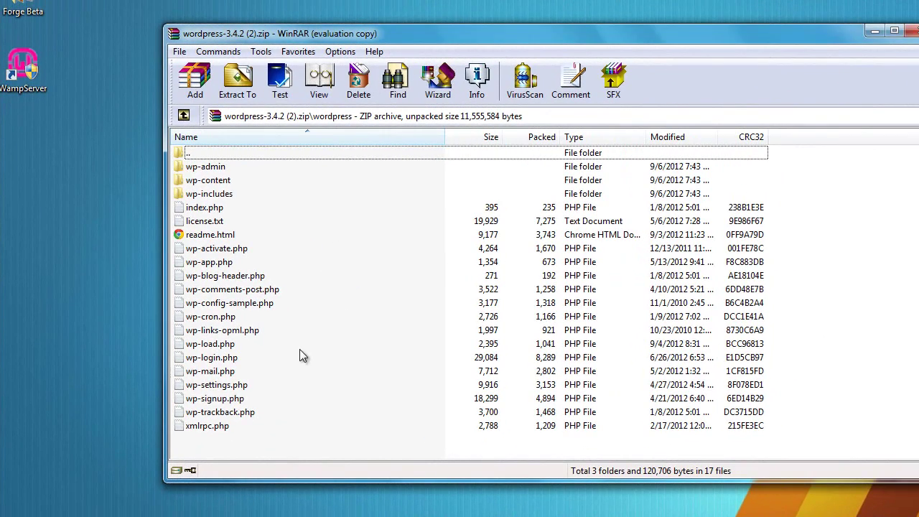
left_click_drag(212, 444, 224, 180)
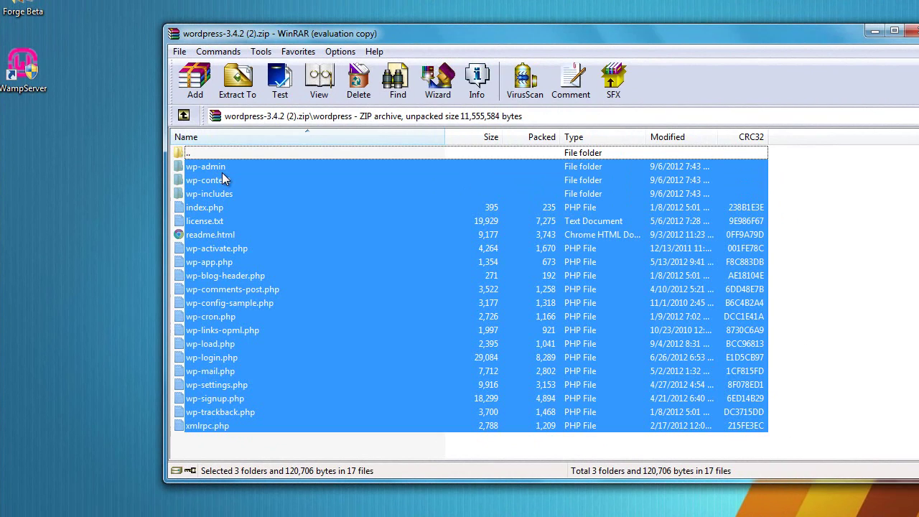
left_click_drag(765, 38, 706, 47)
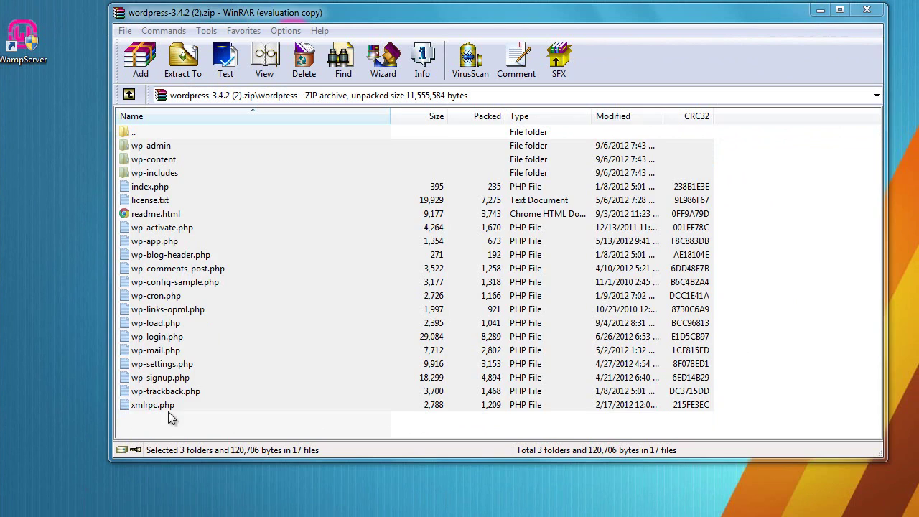
left_click(132, 423)
Search 'wamp', open WampServer's file location, and enter the C:\wamp\www folder.
key("super")
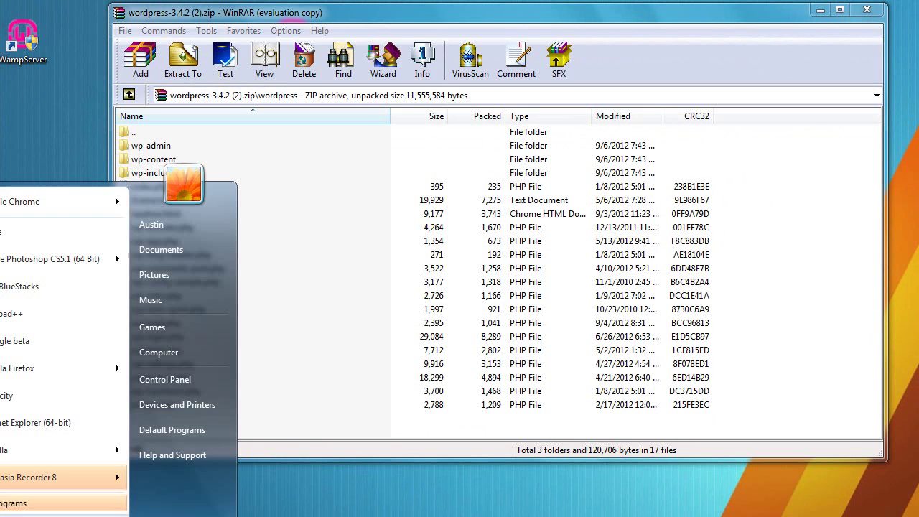
type("wamp")
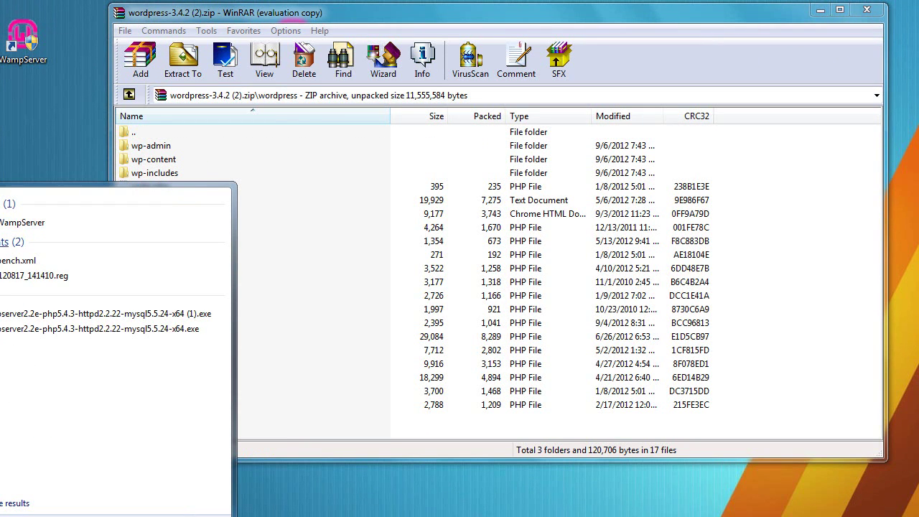
right_click(3, 224)
left_click(58, 245)
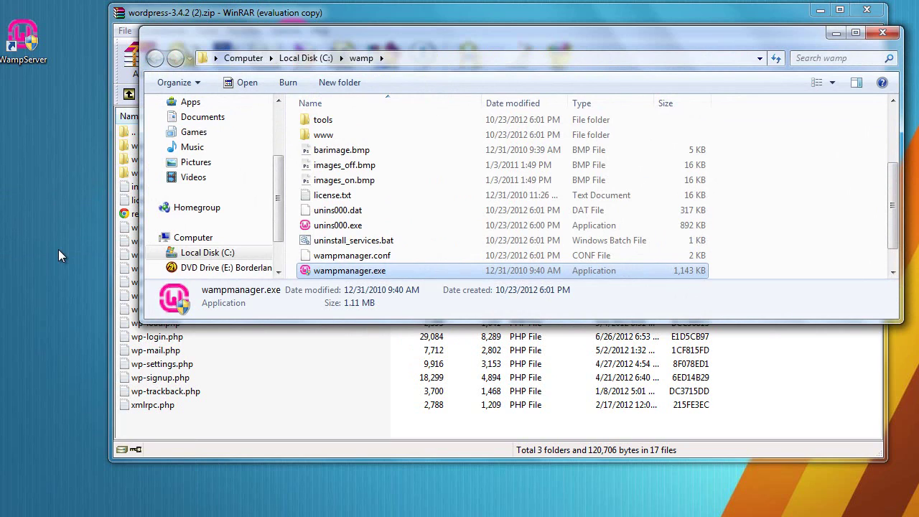
left_click_drag(897, 228, 896, 257)
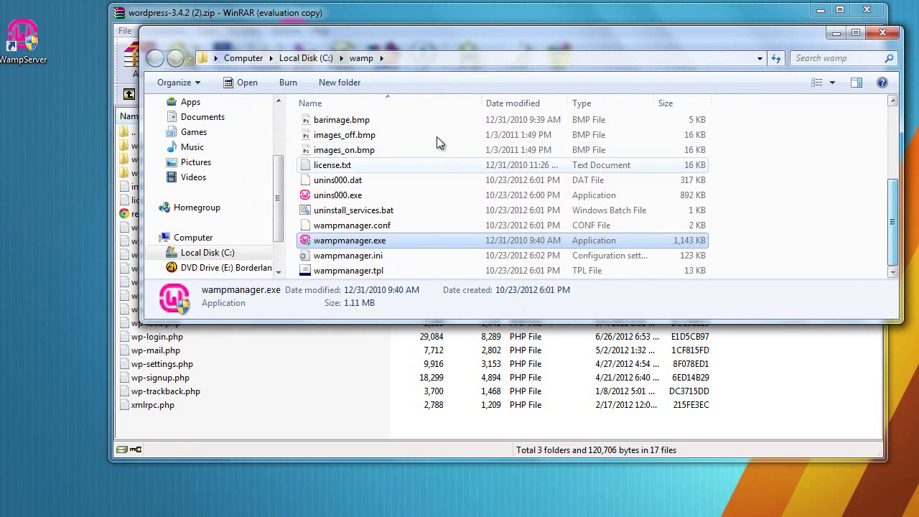
left_click_drag(895, 224, 897, 154)
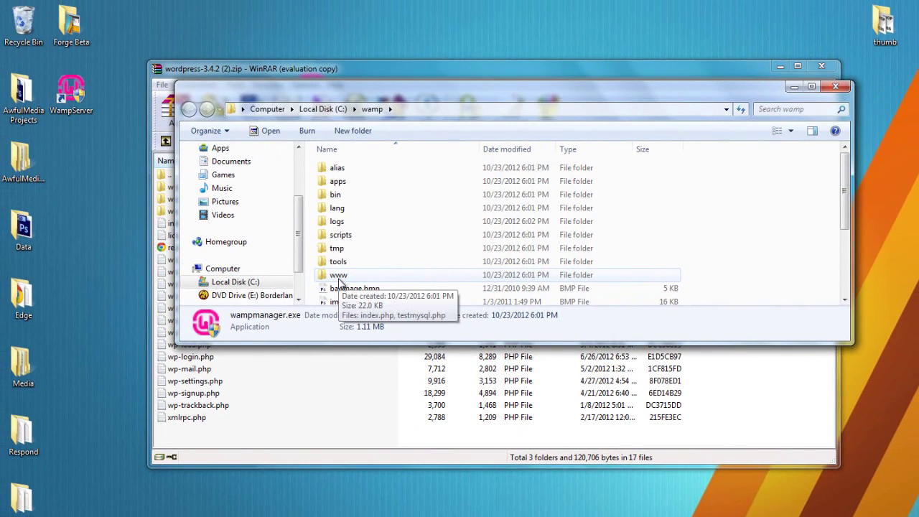
double_click(339, 276)
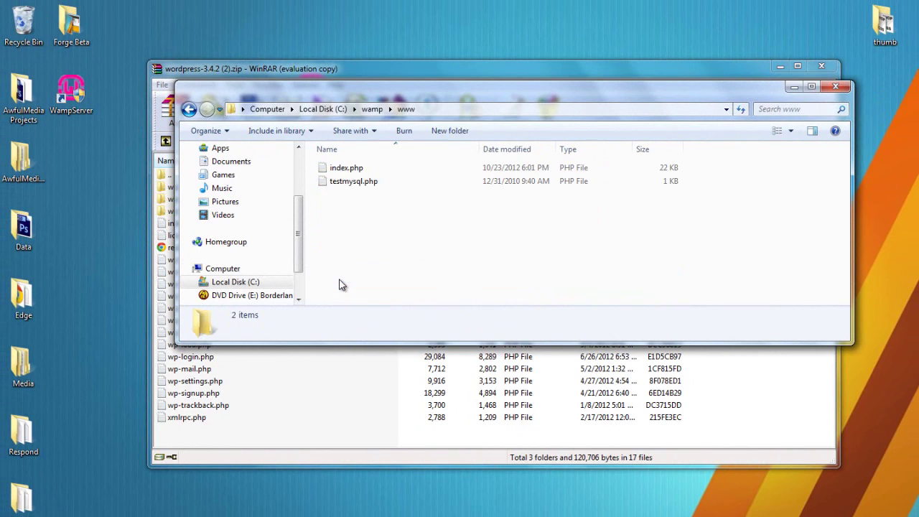
Select the existing index.php and open WampServer's tray menu from hidden icons.
left_click(353, 171)
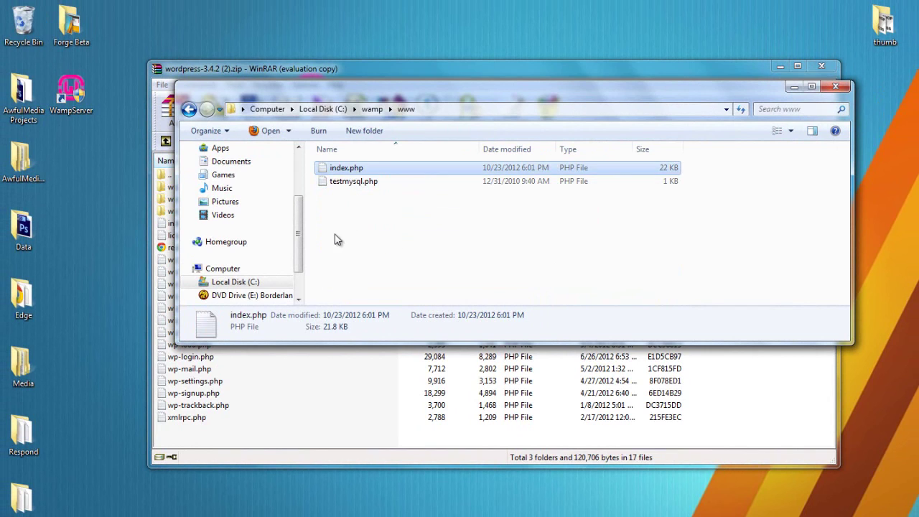
left_click(816, 507)
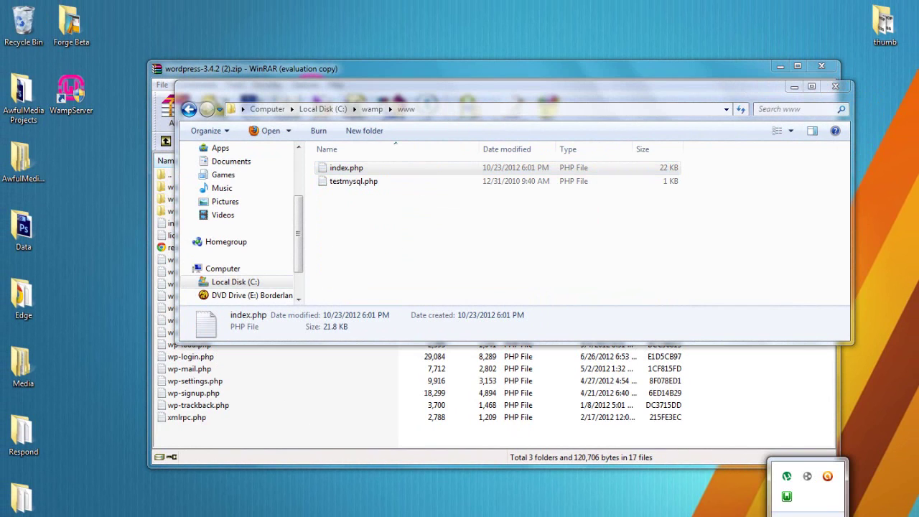
left_click(787, 496)
Open the localhost WampServer page, scroll its Apache 2.2.22 / PHP 5.4.3 / MySQL 5.5.24 configuration, then return to the folder window.
left_click(859, 340)
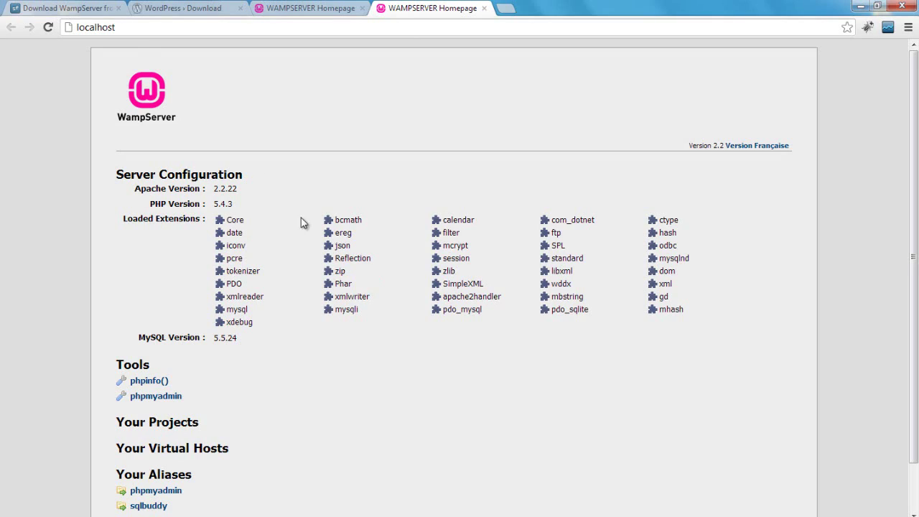
left_click(215, 29)
scroll(901, 314, "down", 2)
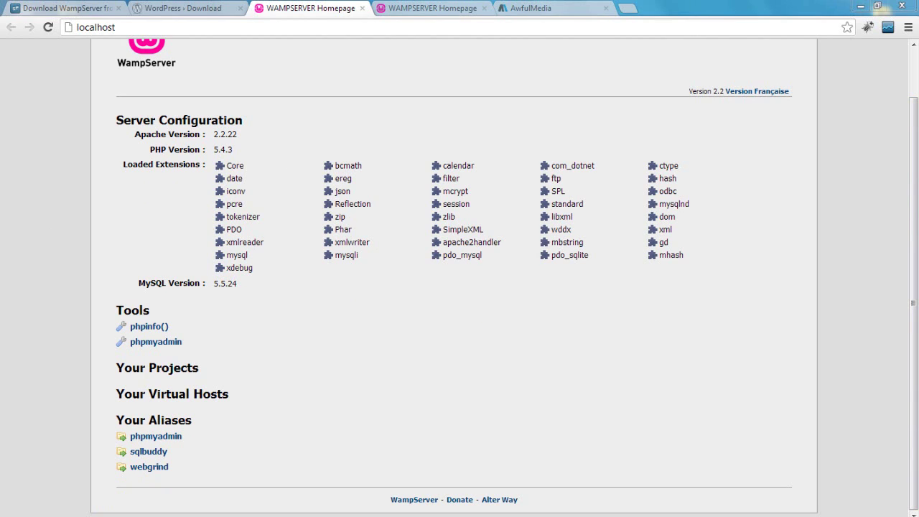
left_click(250, 509)
Drag every WordPress archive file into C:\wamp\www, replacing index.php with WordPress's version.
left_click(409, 238)
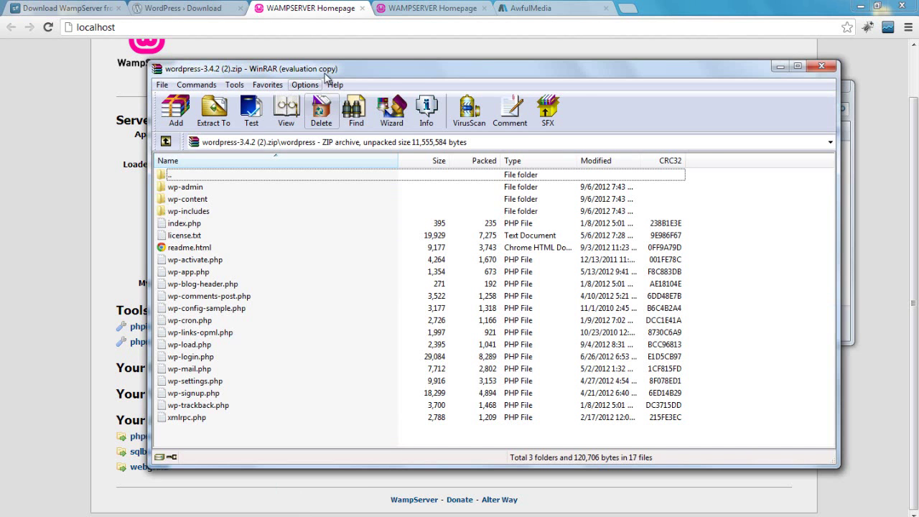
left_click_drag(370, 80, 770, 32)
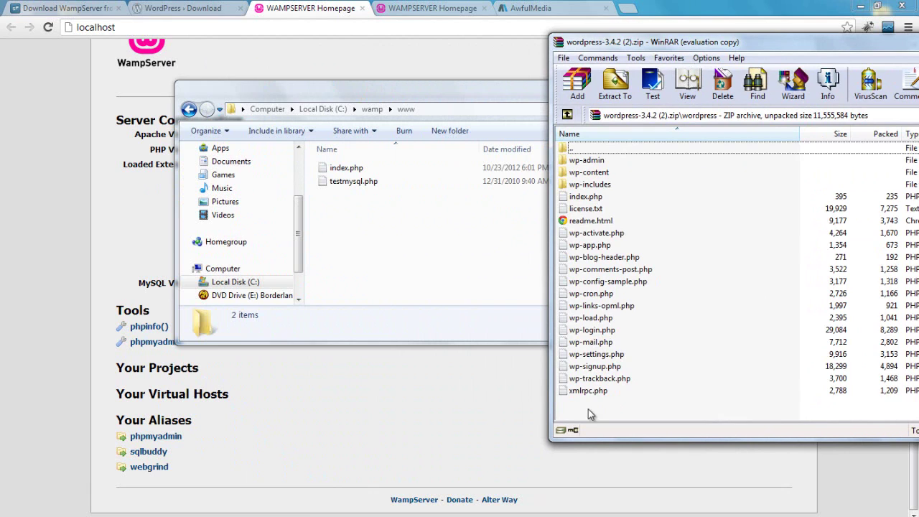
left_click_drag(596, 410, 370, 225)
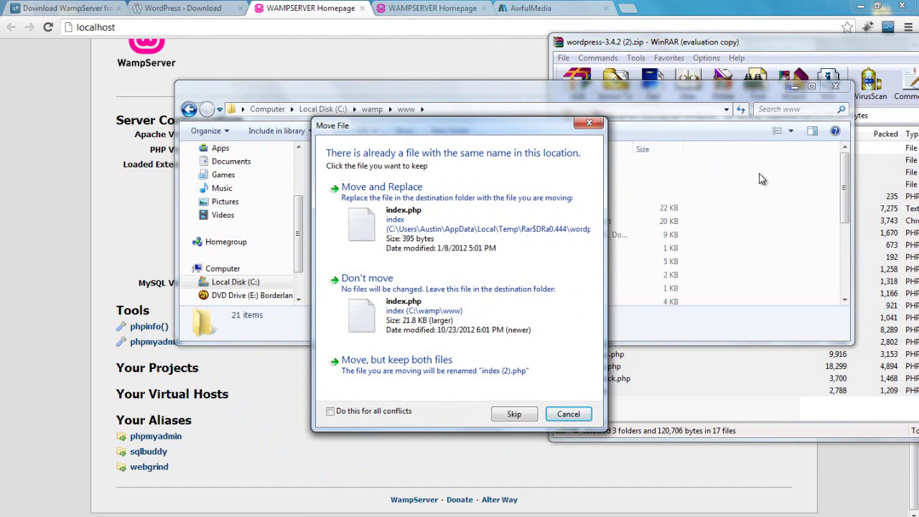
left_click_drag(472, 127, 731, 91)
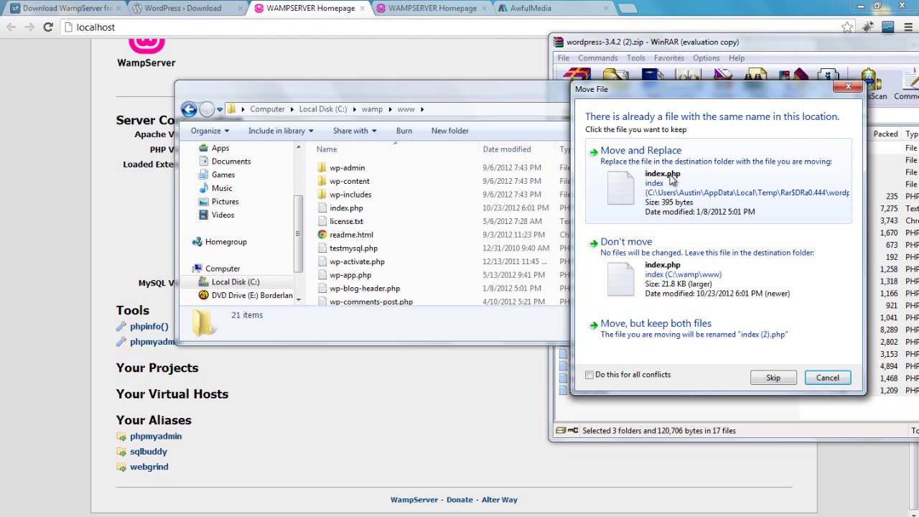
left_click(671, 181)
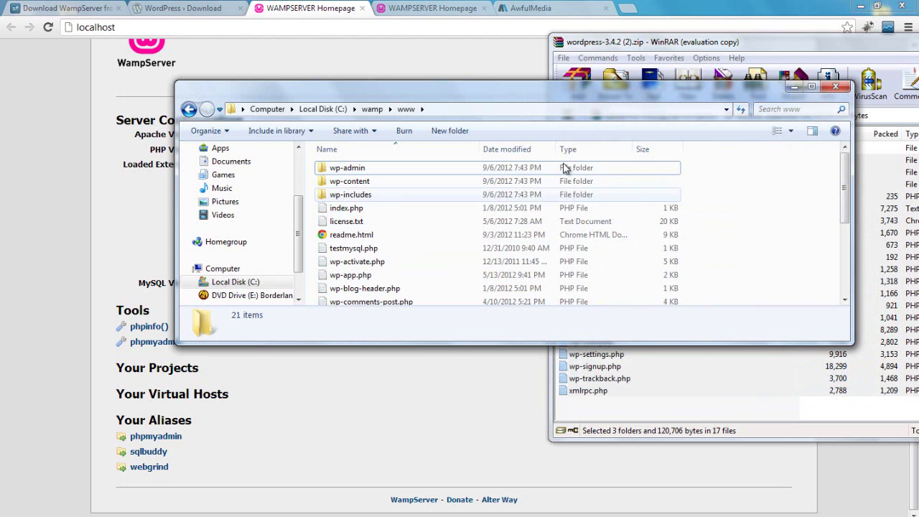
mouse_move(846, 192)
left_mouse_down()
mouse_move(846, 266)
mouse_move(846, 192)
left_mouse_up()
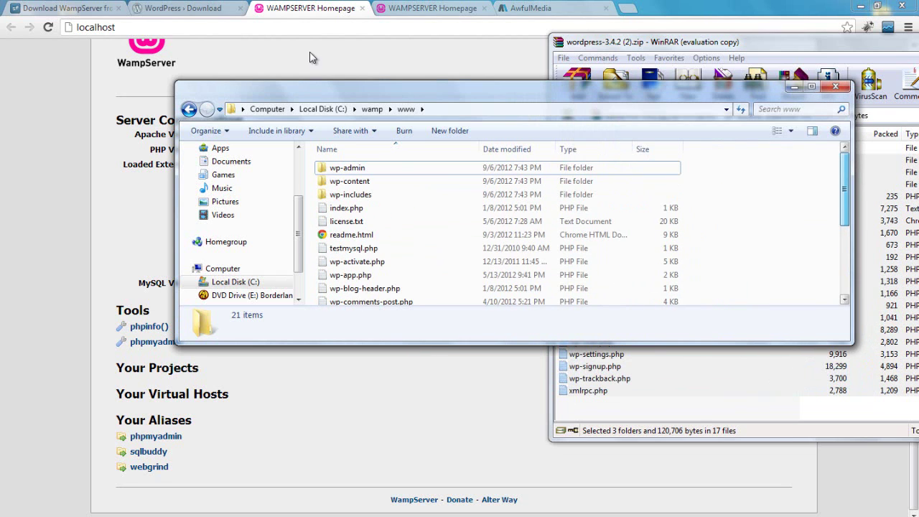
left_click(147, 26)
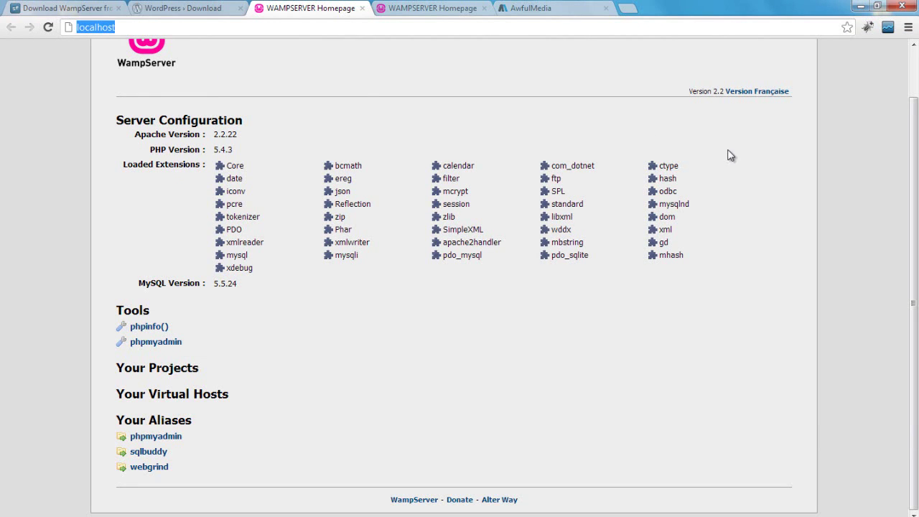
Close the duplicate WampServer and AwfulMedia tabs and reload localhost to load WordPress.
left_click(75, 29)
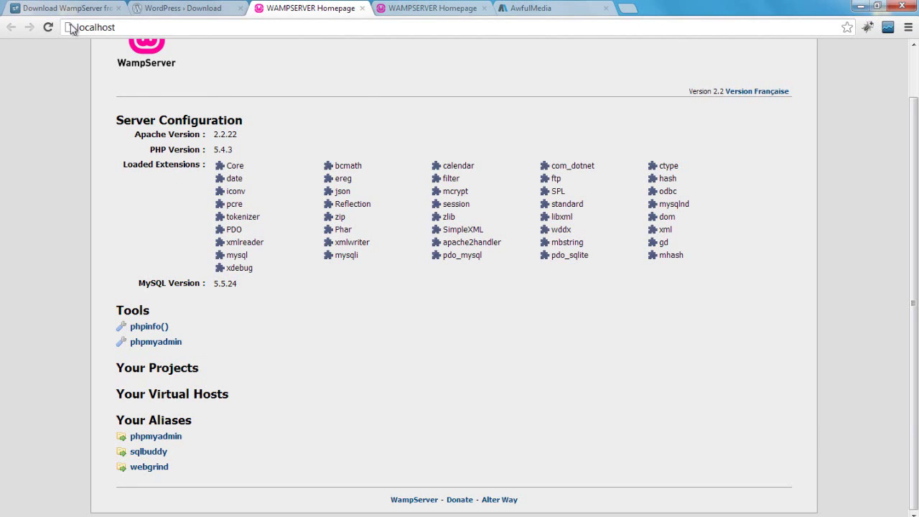
left_click(483, 8)
left_click(483, 8)
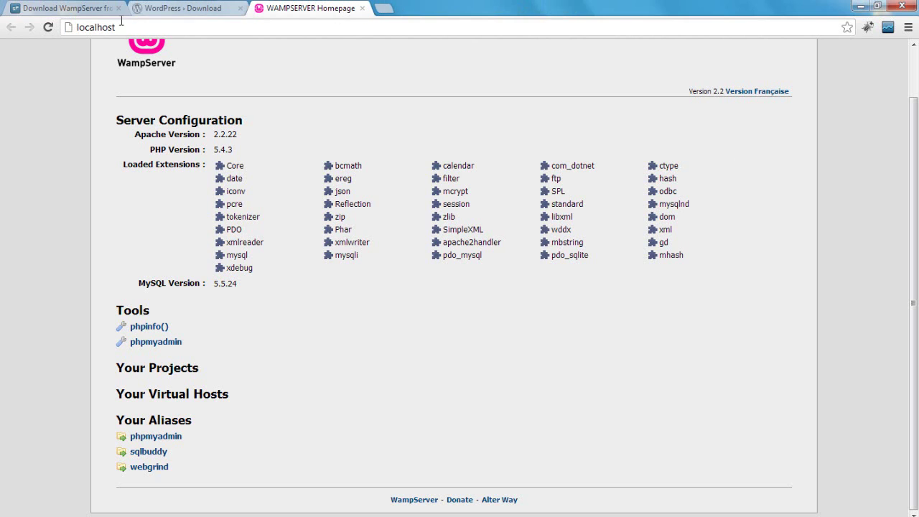
left_click(153, 25)
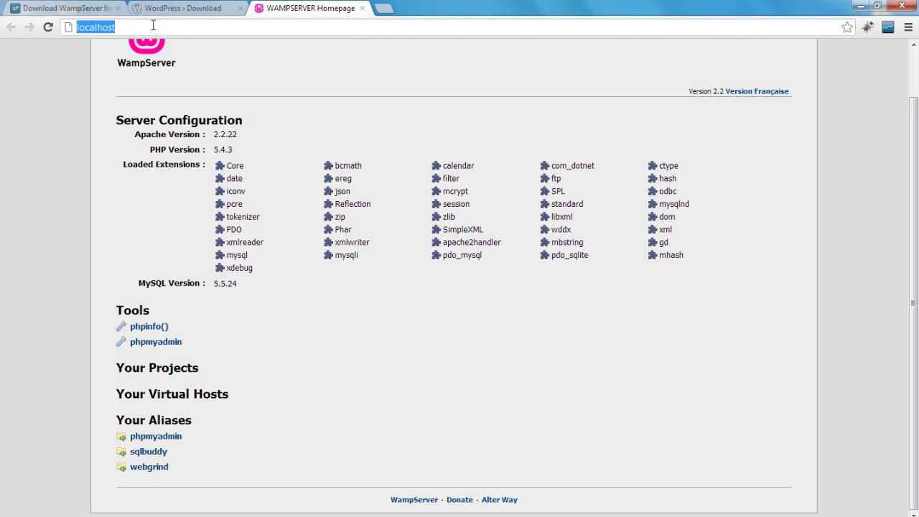
key("Return")
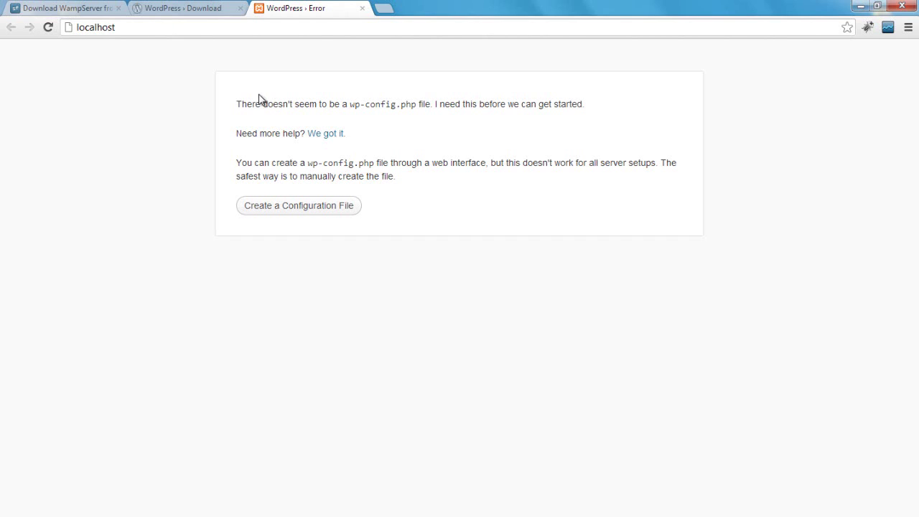
Create a configuration file and reach the database form showing defaults 'wordpress' and prefix wp_.
left_click(293, 211)
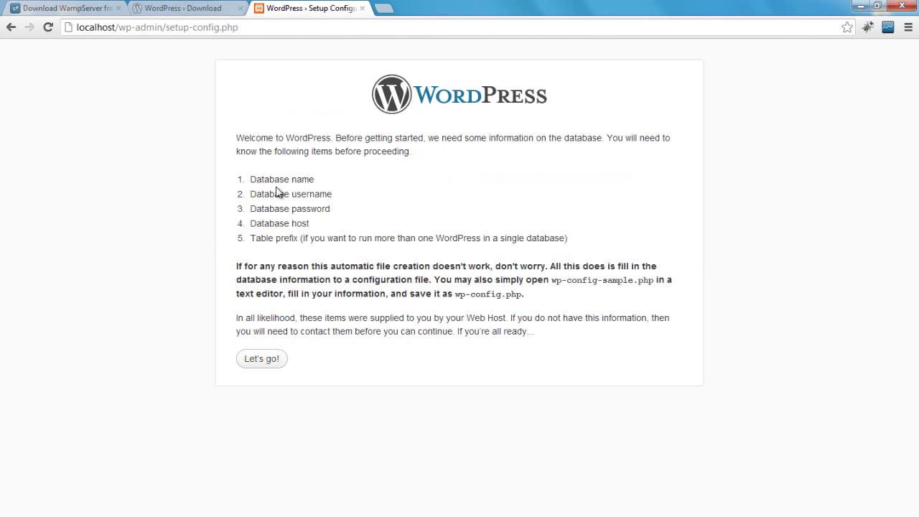
left_click(263, 359)
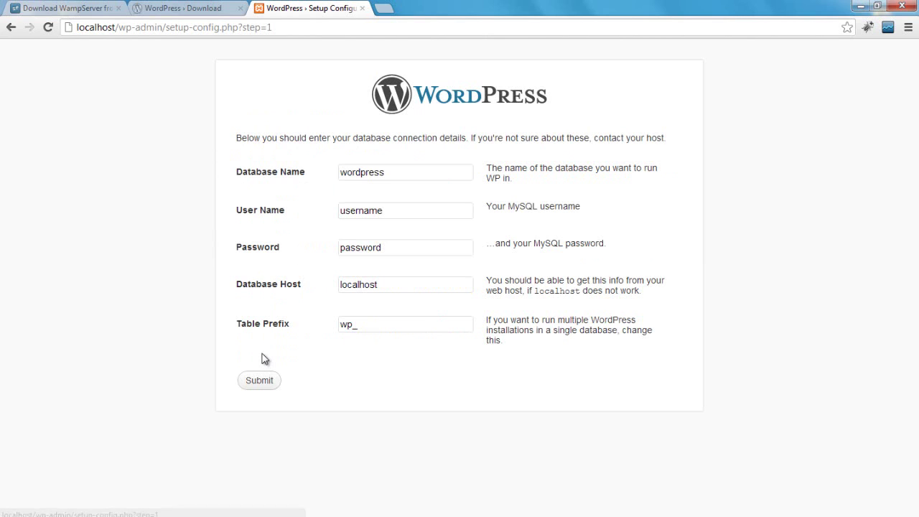
double_click(410, 171)
left_click_drag(404, 209, 294, 217)
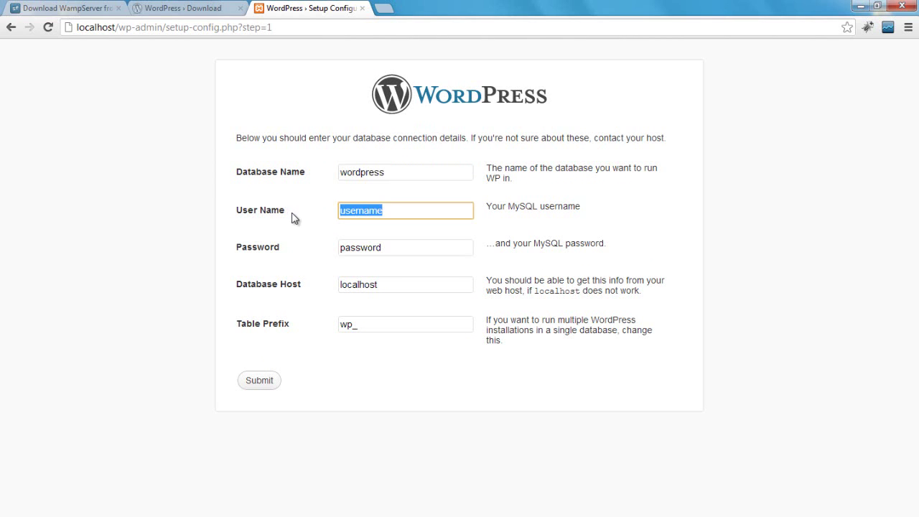
left_click(294, 219)
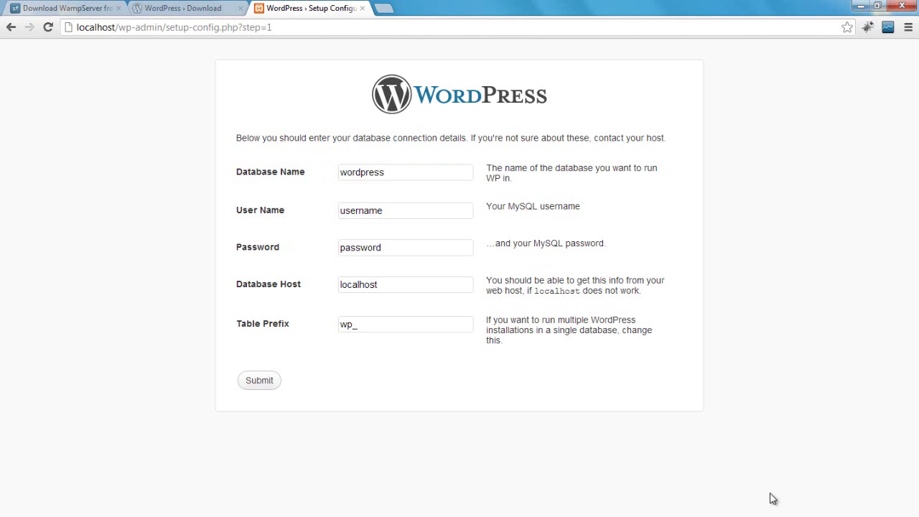
left_click(807, 516)
Open phpMyAdmin from the WampServer menu and go to its Databases list.
left_click(787, 497)
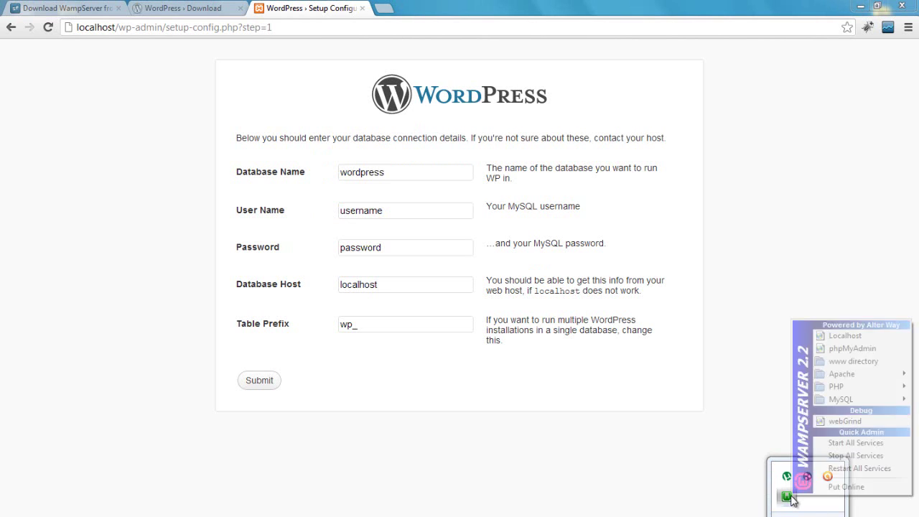
left_click(852, 348)
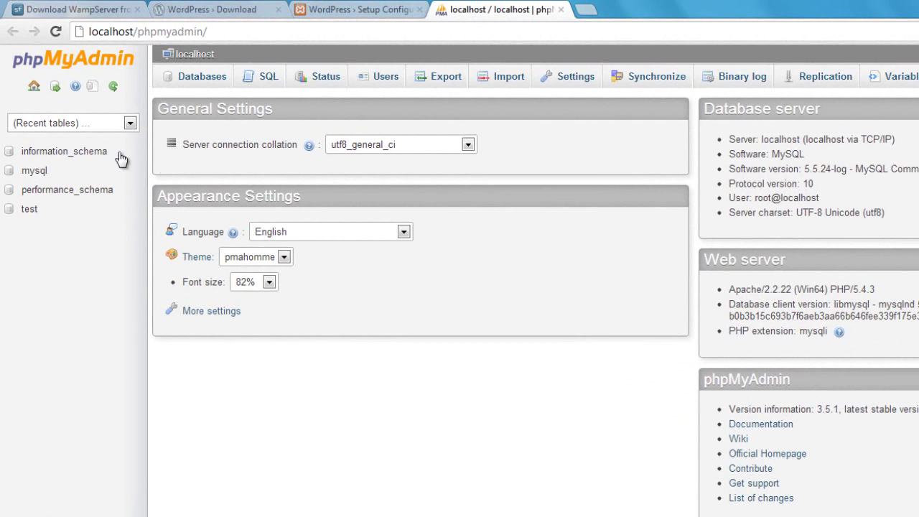
left_click(201, 77)
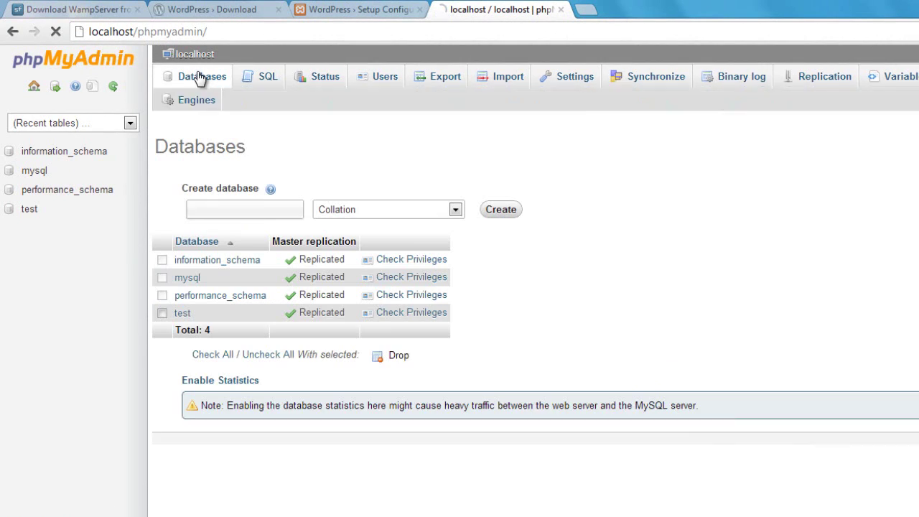
Create the GameSquare database with utf8_unicode_ci collation.
left_click(219, 188)
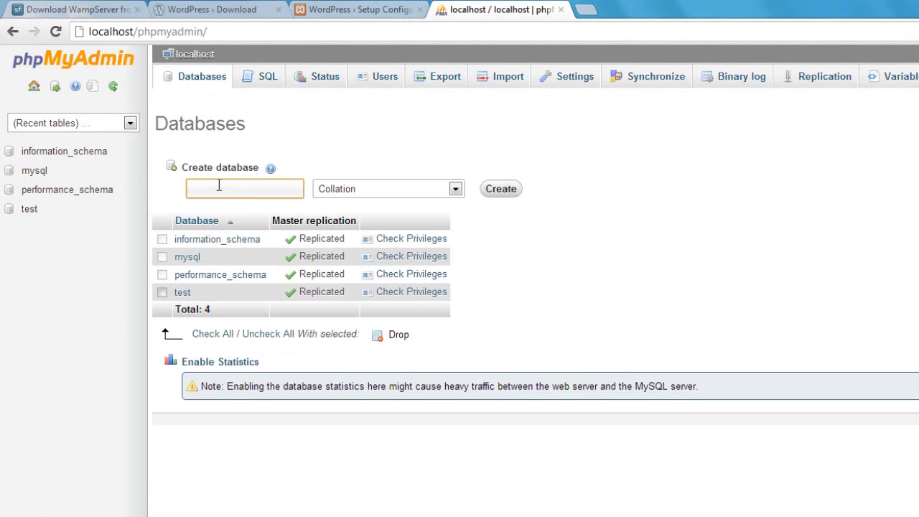
type("GameSquare")
left_click(374, 185)
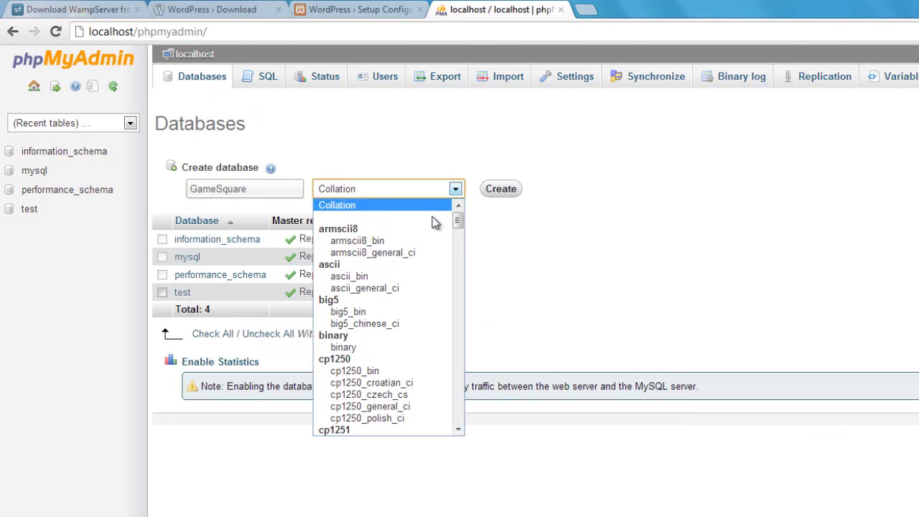
left_click_drag(458, 219, 444, 393)
left_click(394, 422)
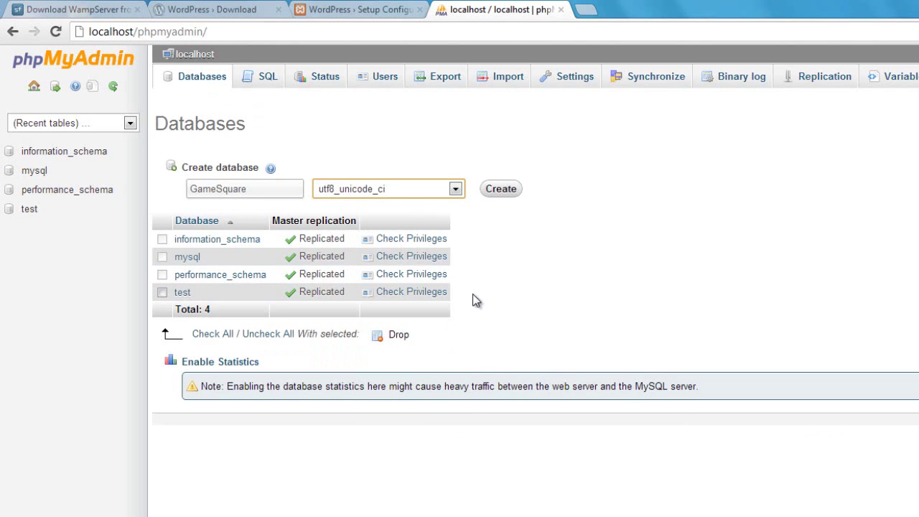
left_click(493, 192)
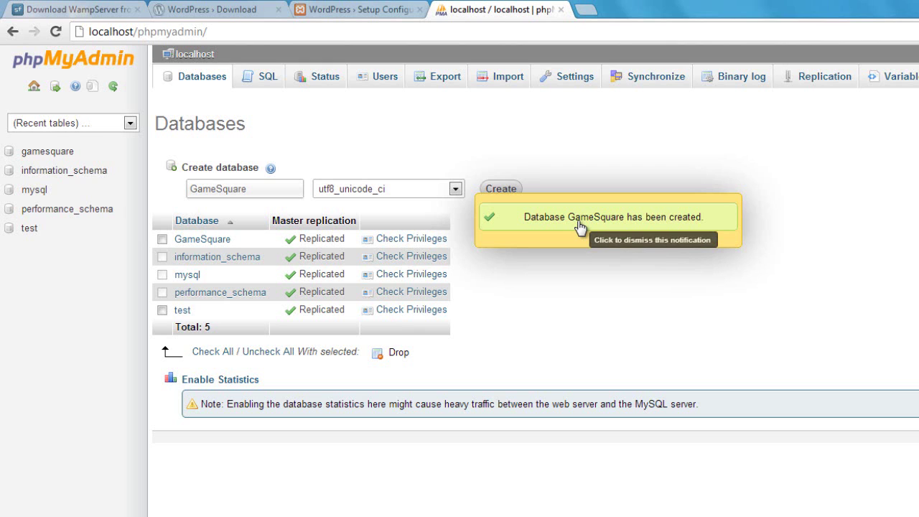
left_click(581, 227)
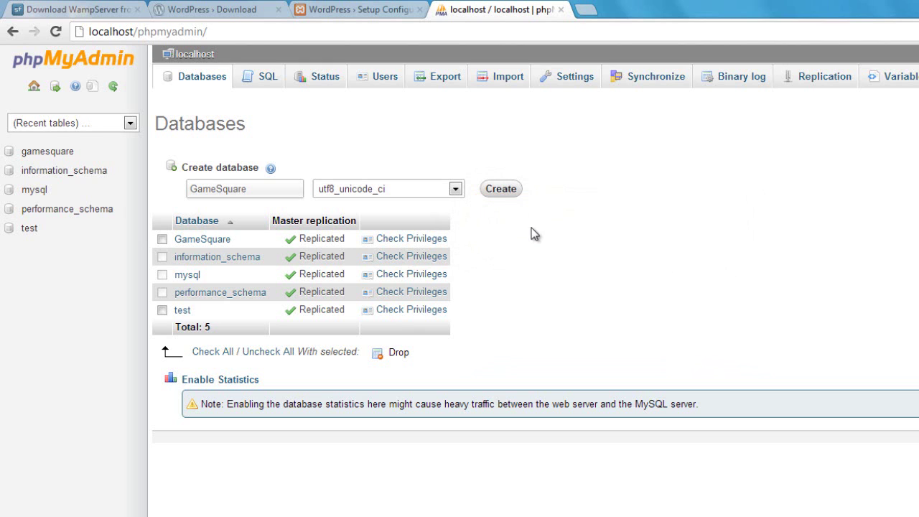
Replace 'wordpress' with GameSquare as Database Name and 'username' with root as User Name.
left_click(172, 8)
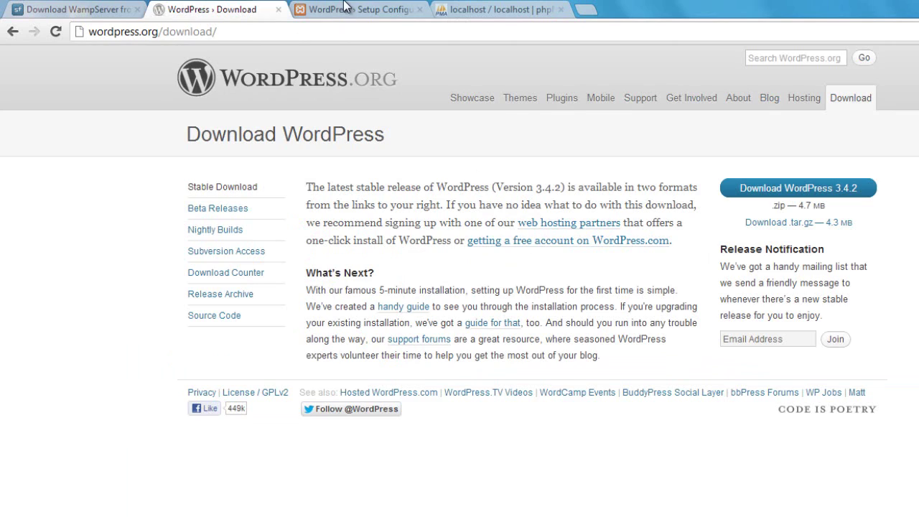
left_click(348, 8)
double_click(464, 201)
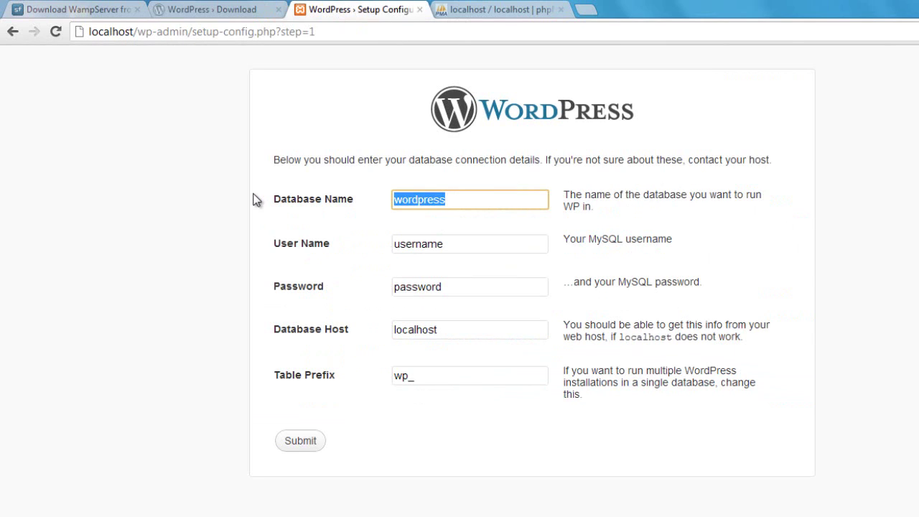
type("GameSquare")
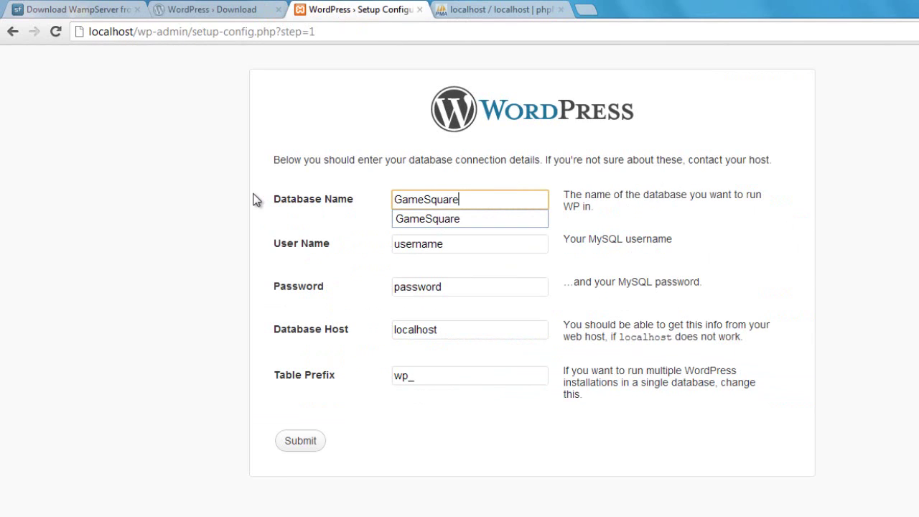
left_click(292, 228)
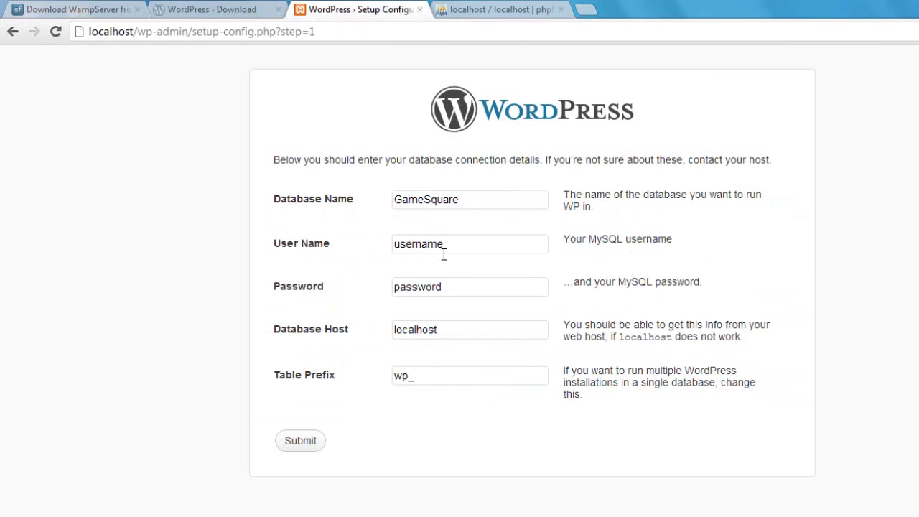
double_click(474, 249)
type("root")
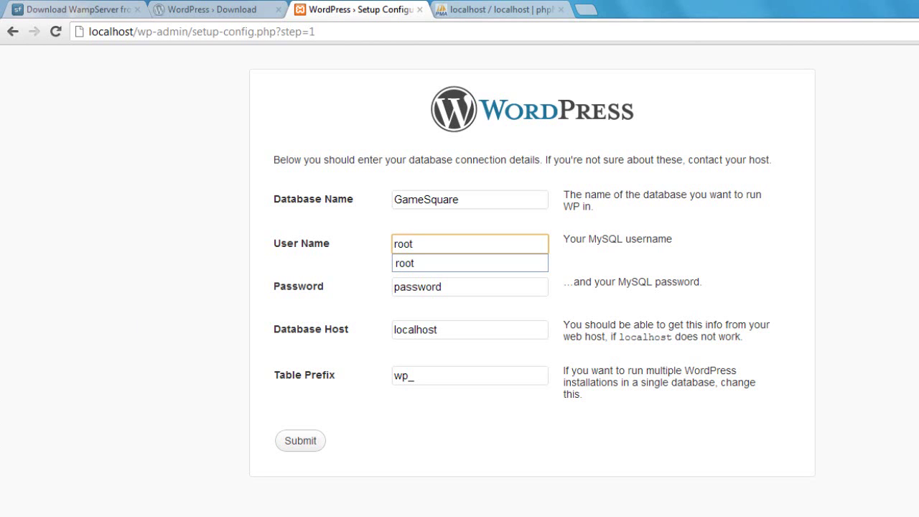
Open WampServer's installation folder via its Start menu shortcut's file location.
key("super")
type("wamp")
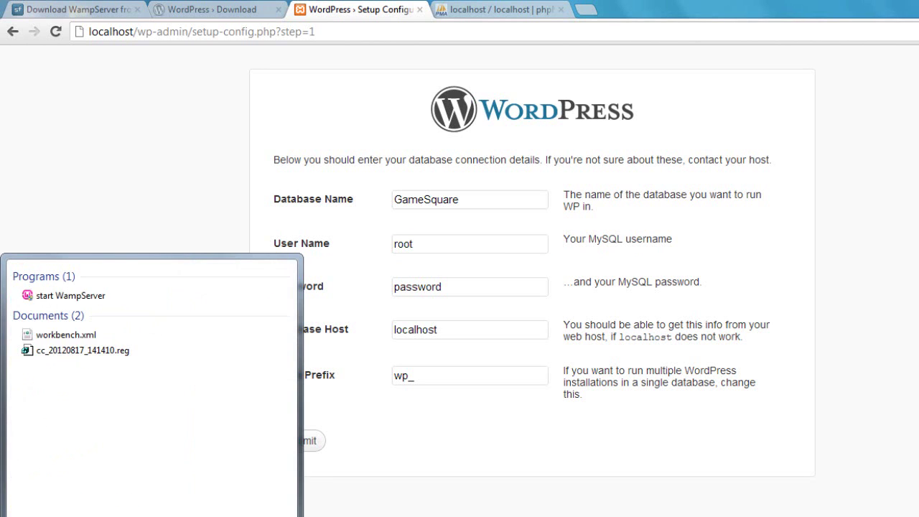
right_click(63, 304)
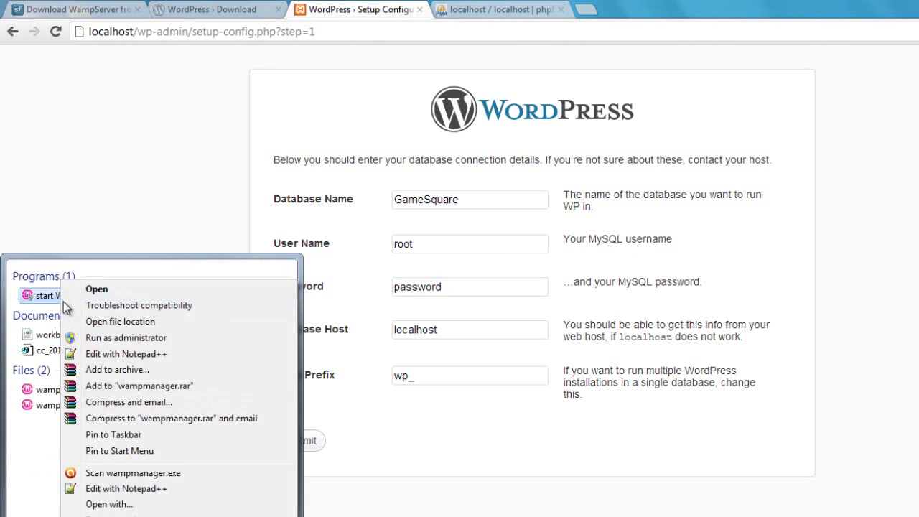
left_click(119, 327)
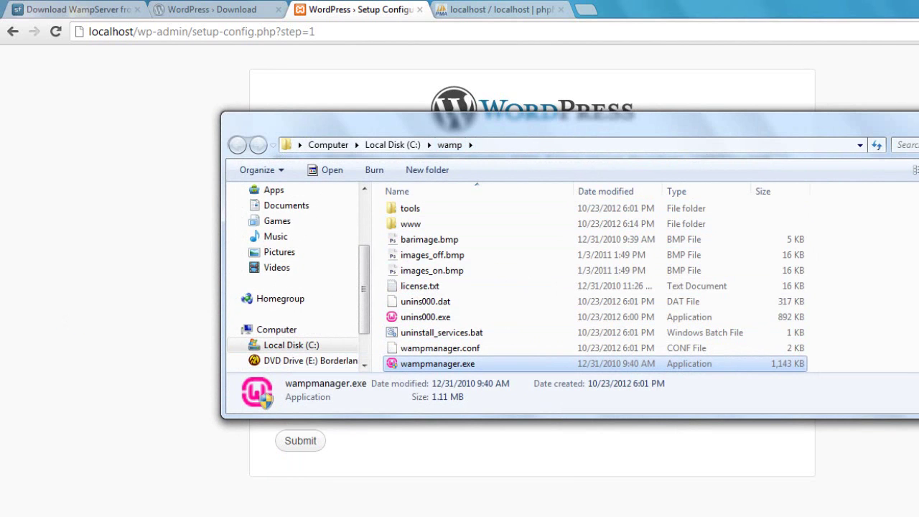
Navigate into apps and then the phpmyadmin3.5.1 folder.
scroll(862, 302, "up", 3)
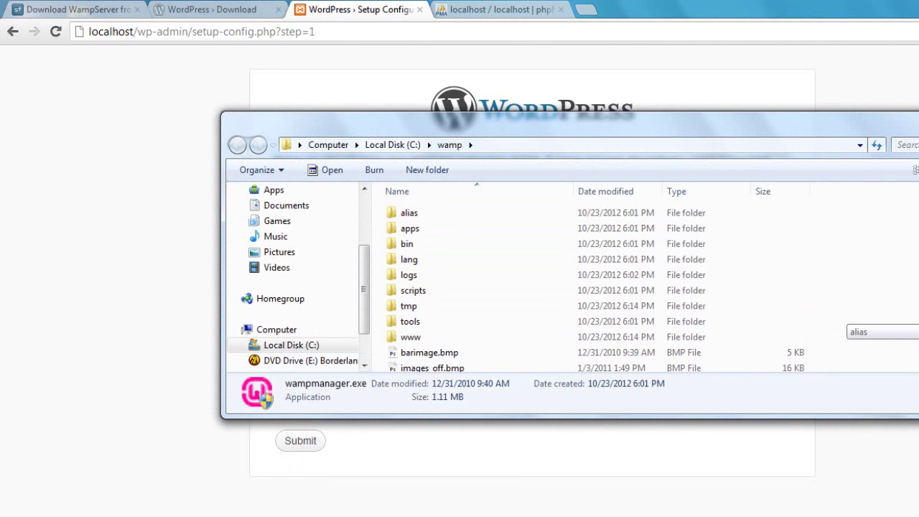
double_click(421, 227)
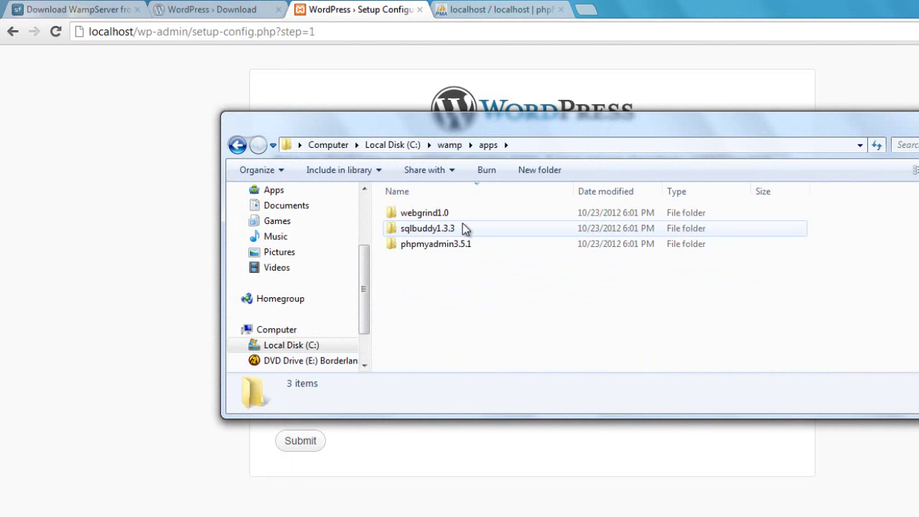
double_click(430, 245)
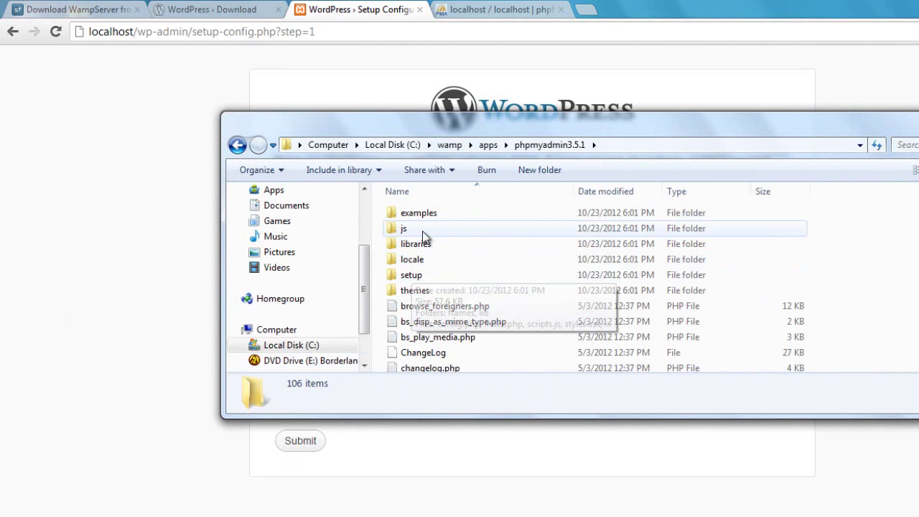
scroll(653, 286, "down", 2)
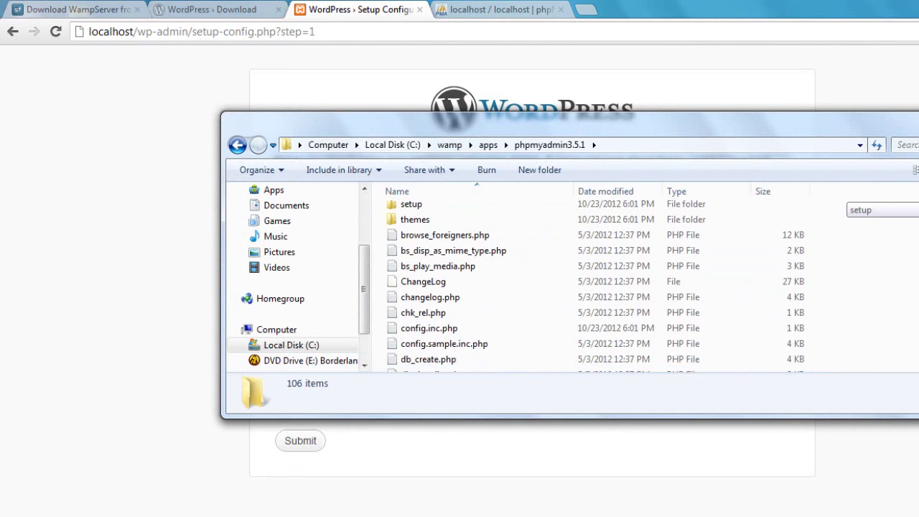
right_click(505, 324)
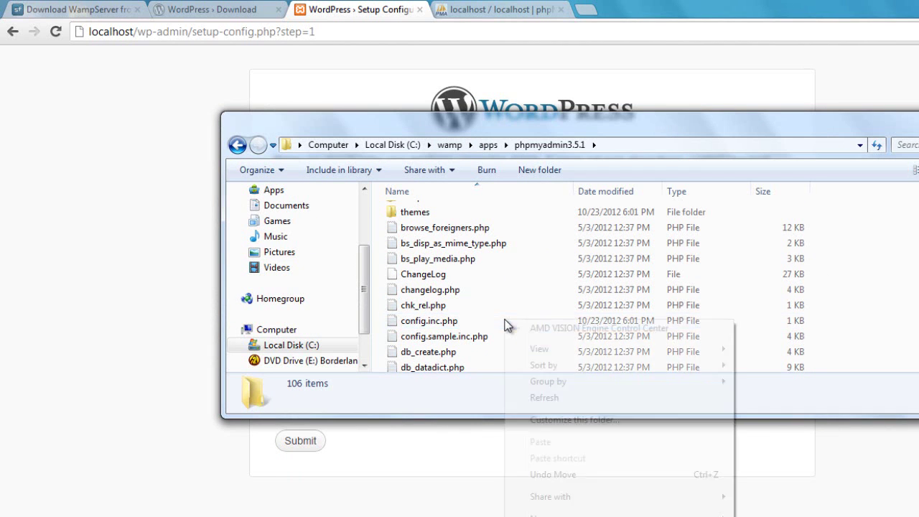
left_click(437, 322)
right_click(437, 322)
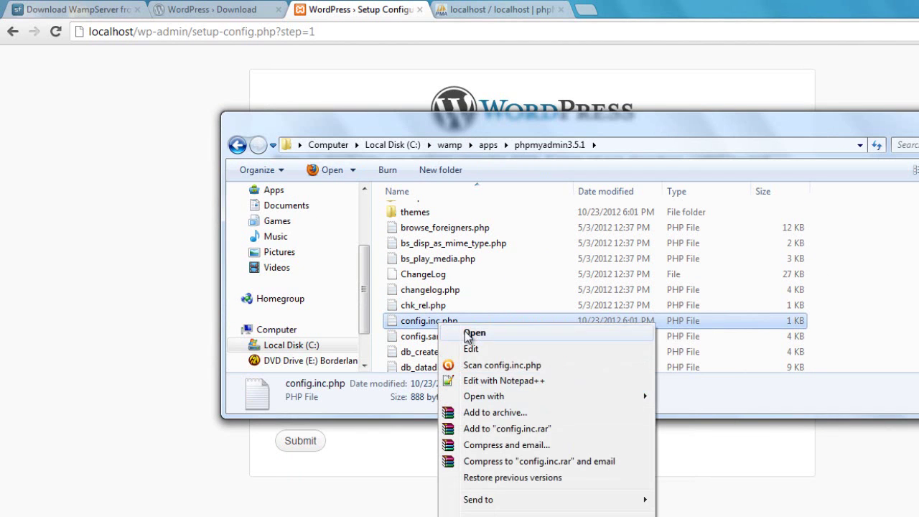
left_click(489, 381)
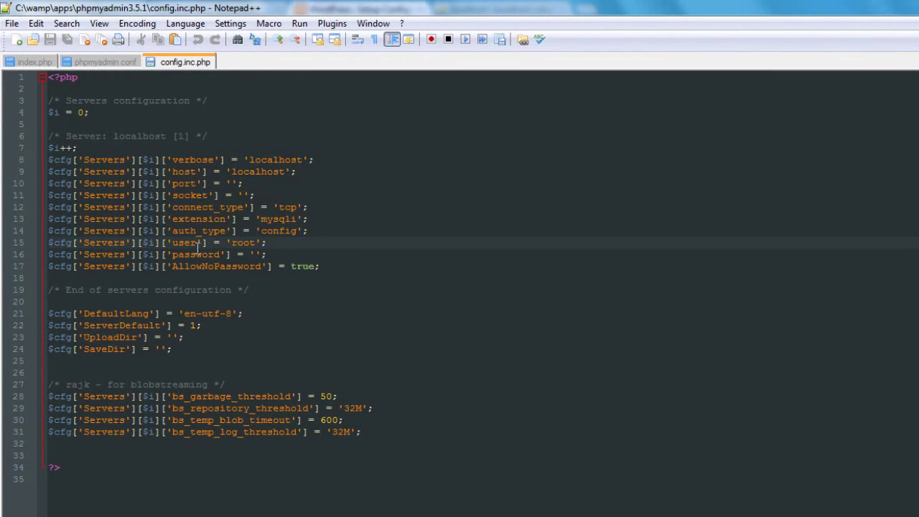
left_click_drag(230, 243, 257, 243)
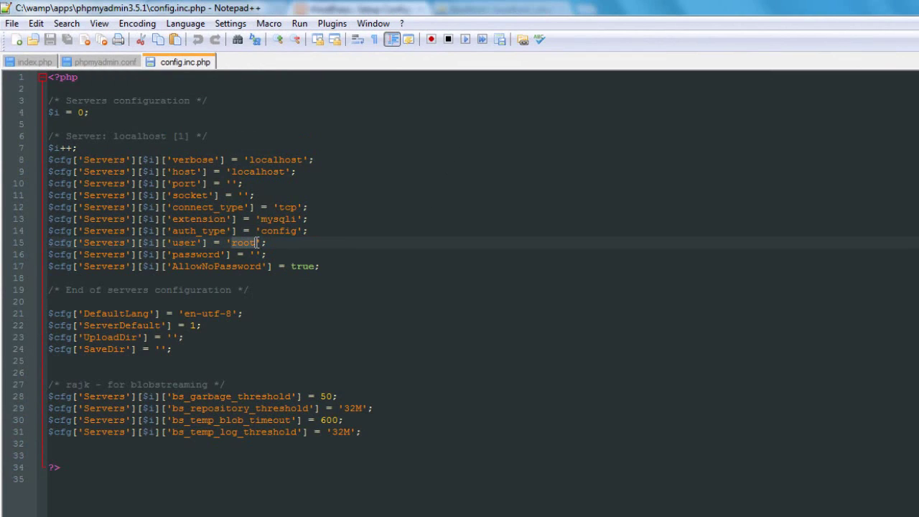
left_click(282, 244)
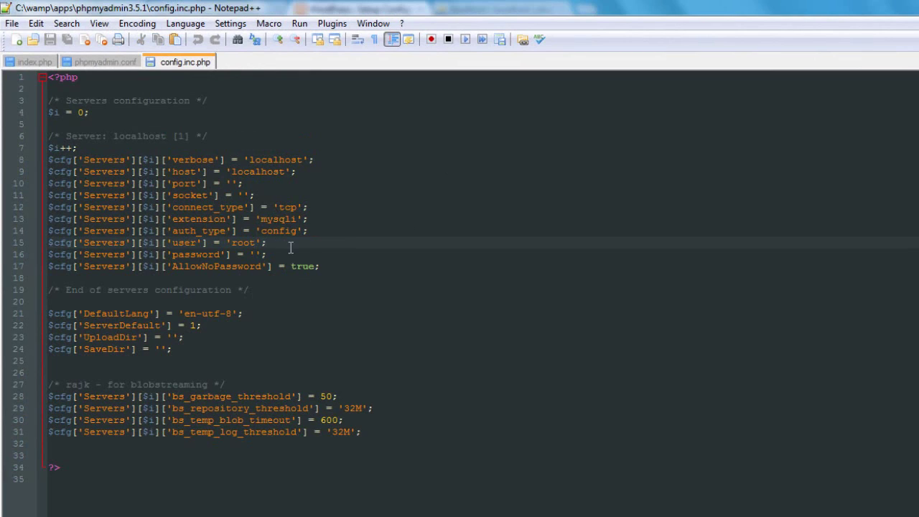
left_click_drag(171, 254, 214, 255)
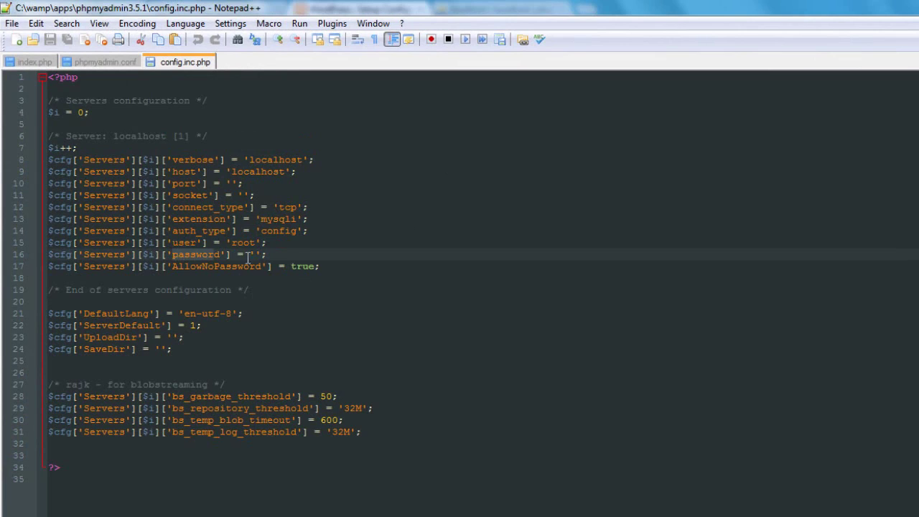
left_click(250, 254)
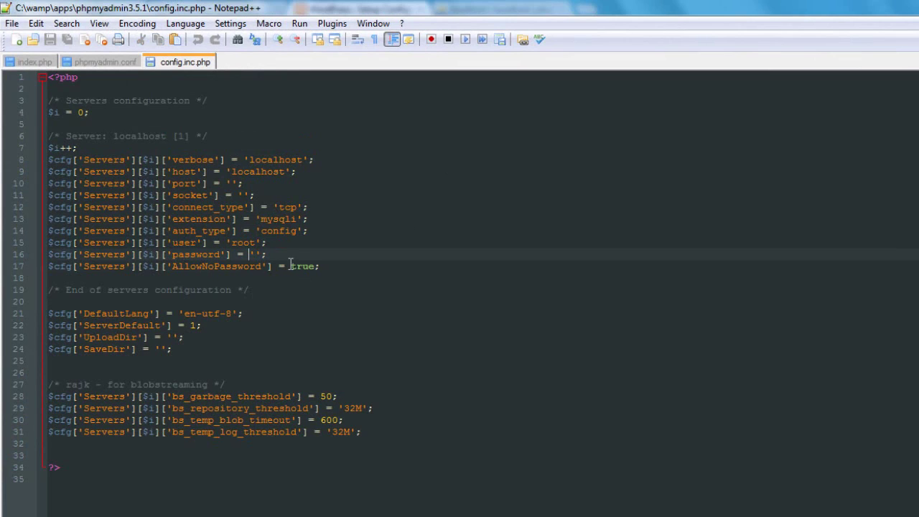
left_click_drag(288, 266, 321, 265)
left_click(327, 265)
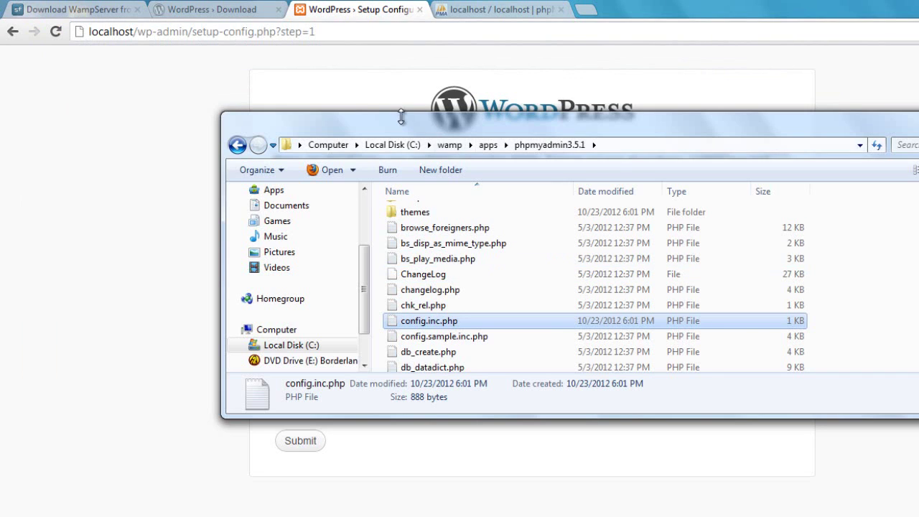
Blank the password, keep host localhost and prefix wp_, submit, and run the install.
left_click(314, 74)
left_click_drag(461, 286, 247, 310)
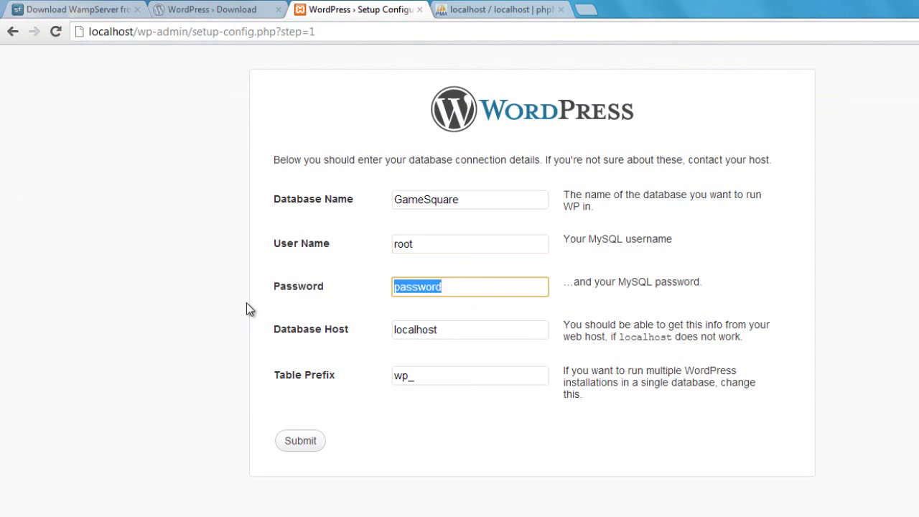
key("BackSpace")
left_click(218, 307)
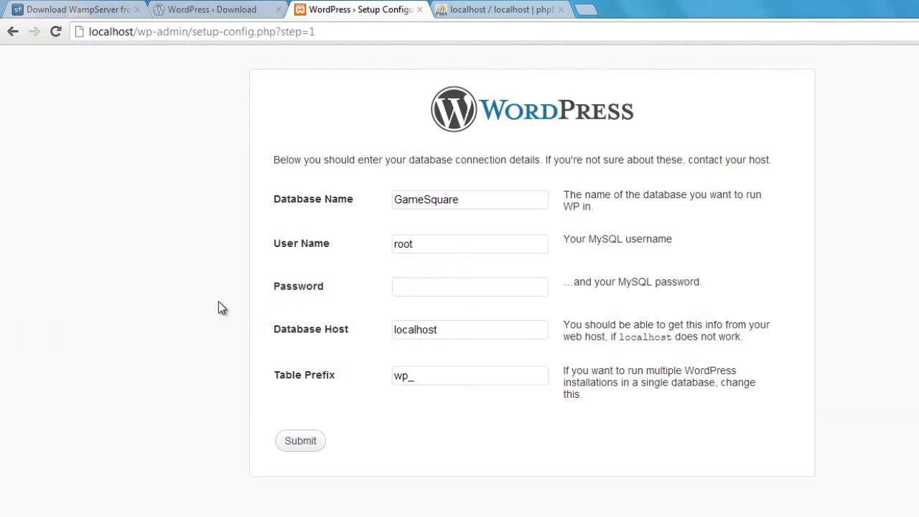
left_click(462, 330)
left_click(427, 377)
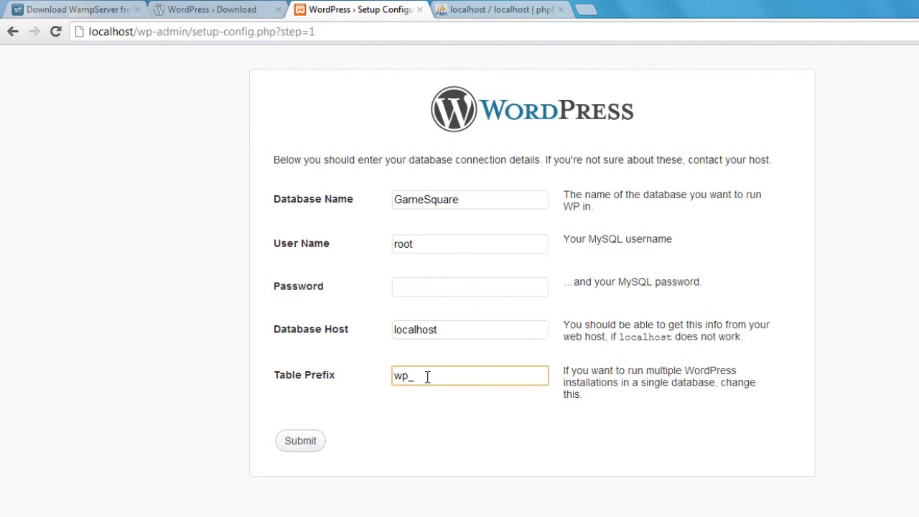
left_click(309, 440)
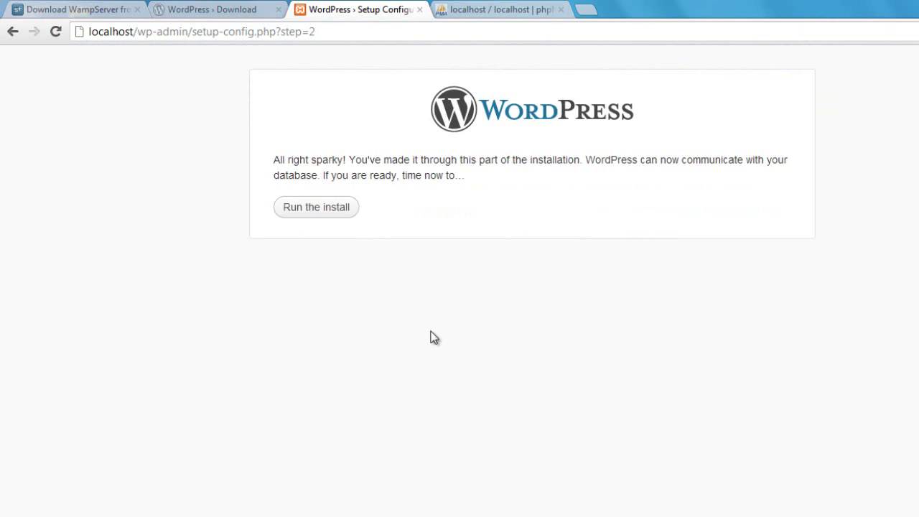
left_click(323, 209)
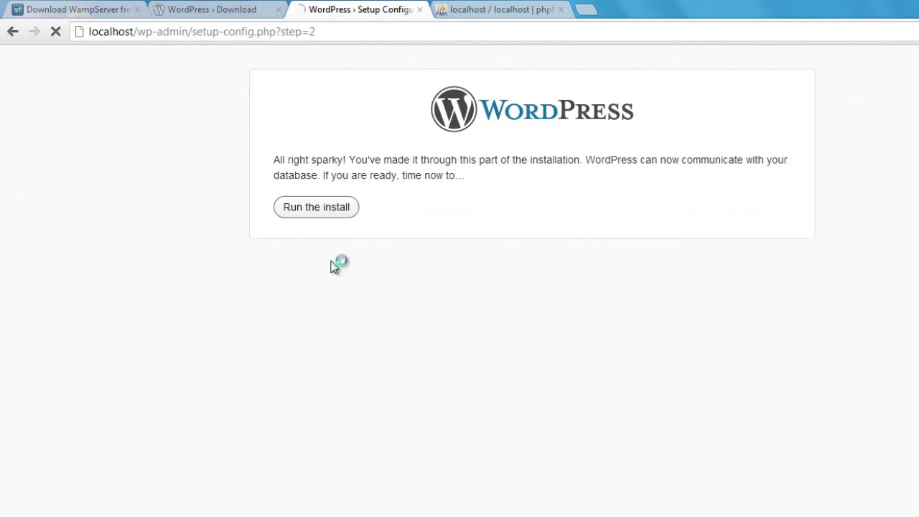
Set the Site Title to GameSquare and enter the new admin username.
left_click(416, 355)
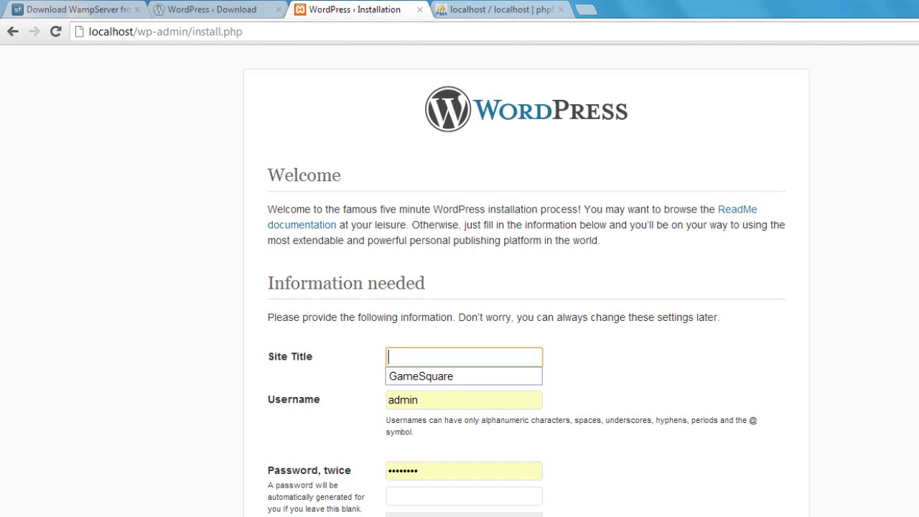
scroll(583, 258, "down", 1)
left_click(414, 271)
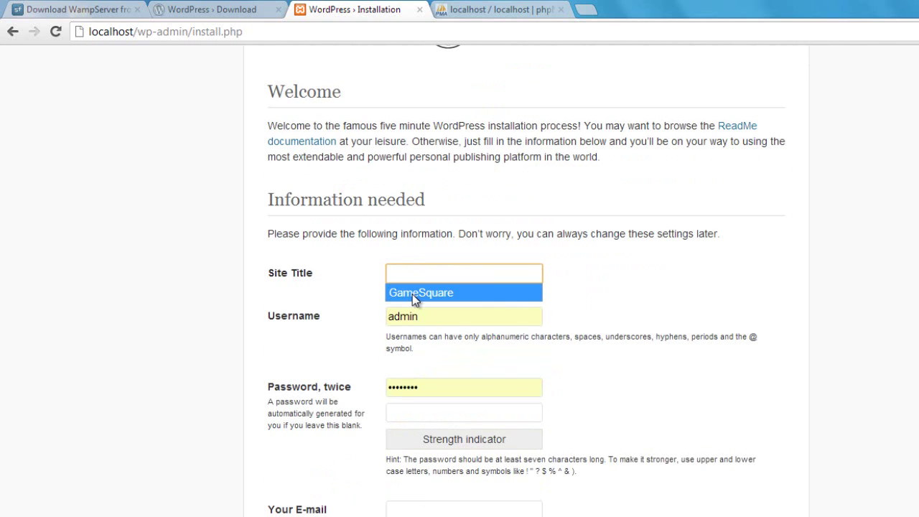
left_click(413, 294)
key("Tab")
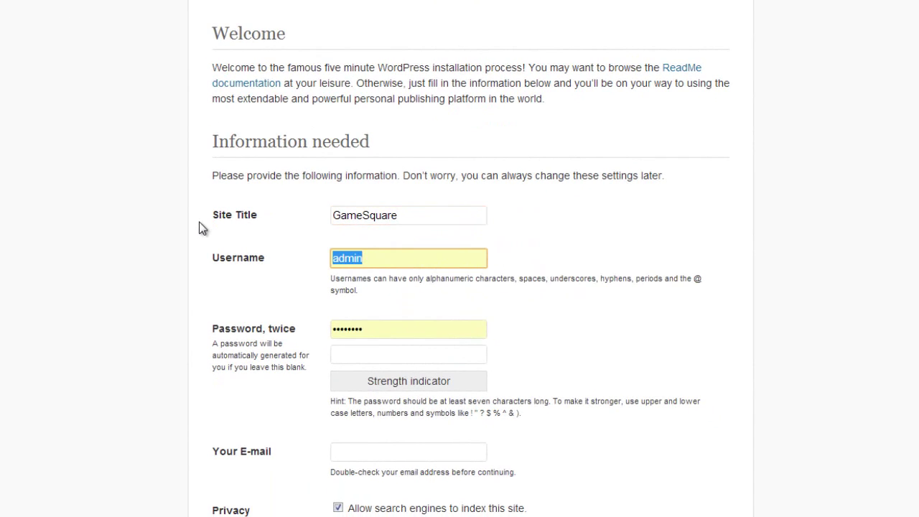
type("Austin")
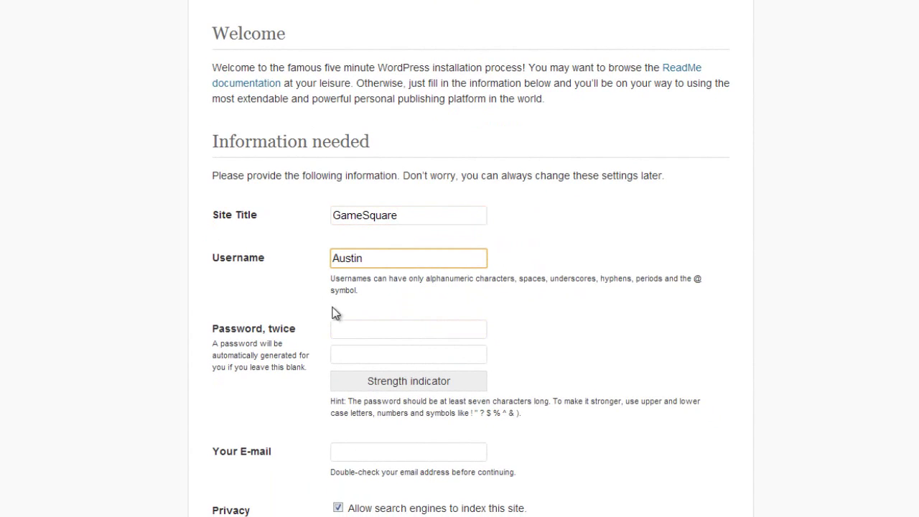
Enter the admin password in both password fields.
left_click(350, 323)
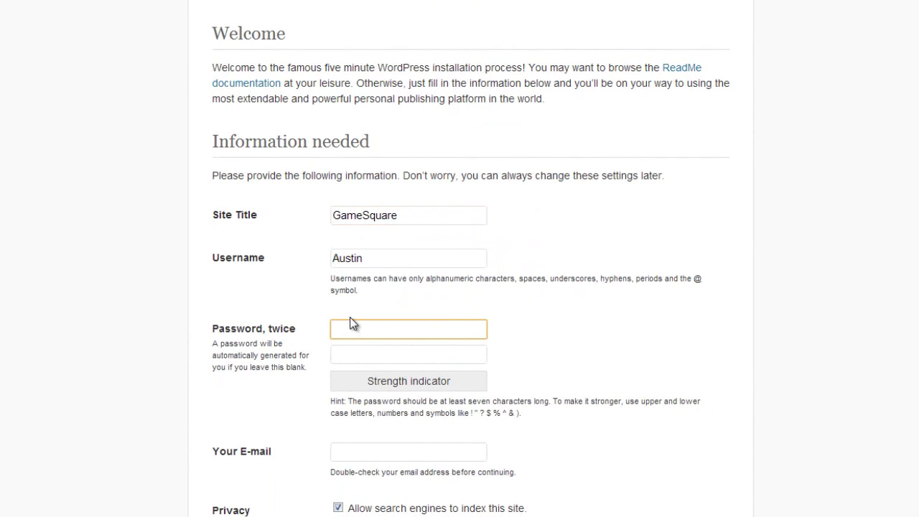
type("••••••")
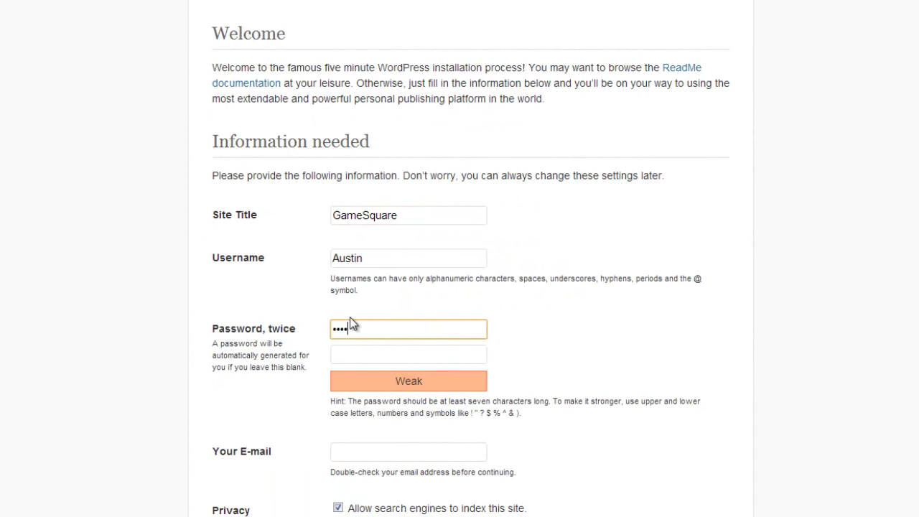
left_click(352, 359)
type("••••••")
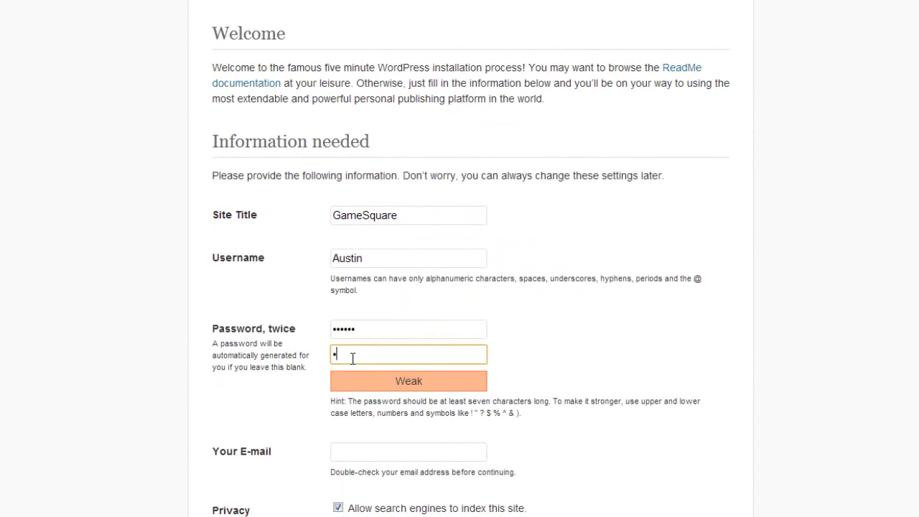
Fill in the admin e-mail address from the suggestion and install WordPress.
left_click(356, 445)
type("austin#")
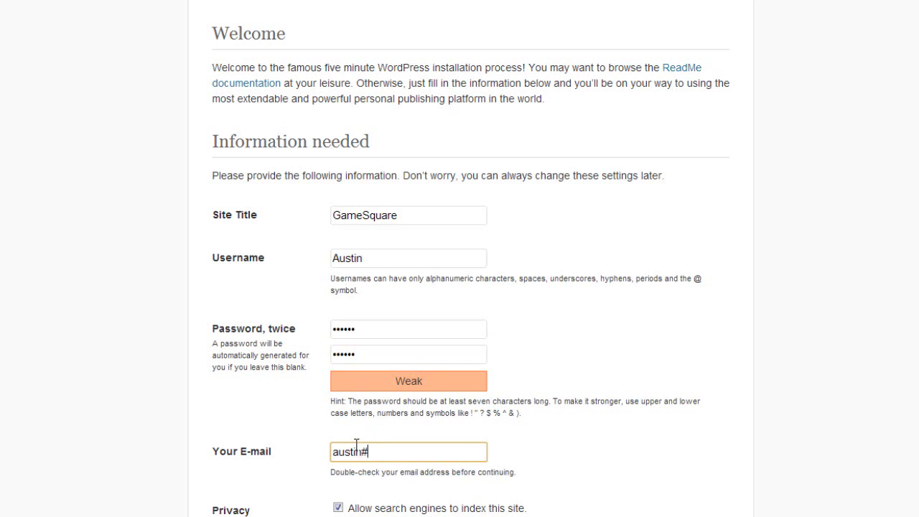
key("Down")
key("Down")
key("Return")
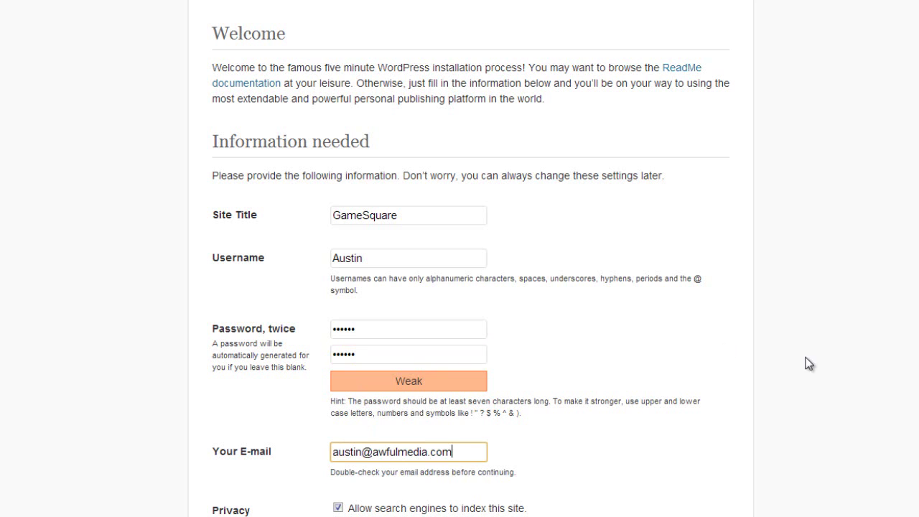
scroll(806, 363, "down", 1)
left_click(273, 488)
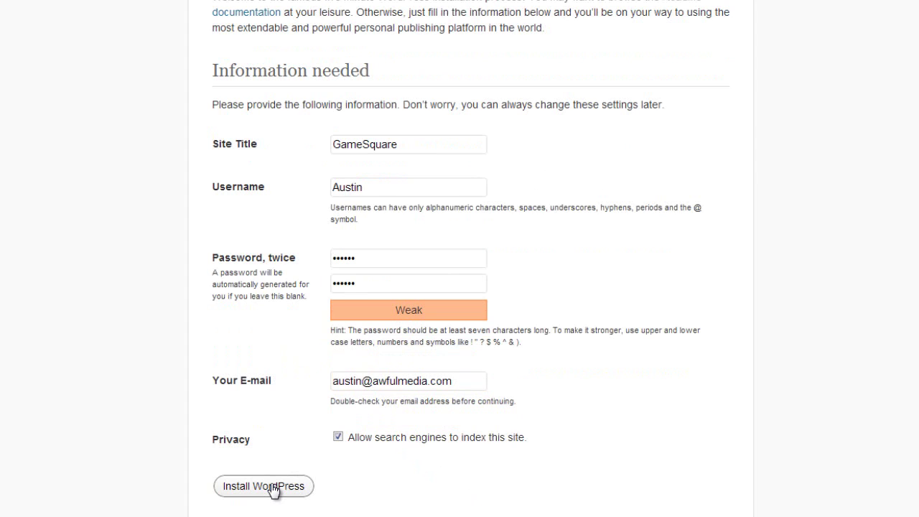
Go from the Success page to login and sign in with the new admin credentials.
left_click(272, 489)
left_click(245, 302)
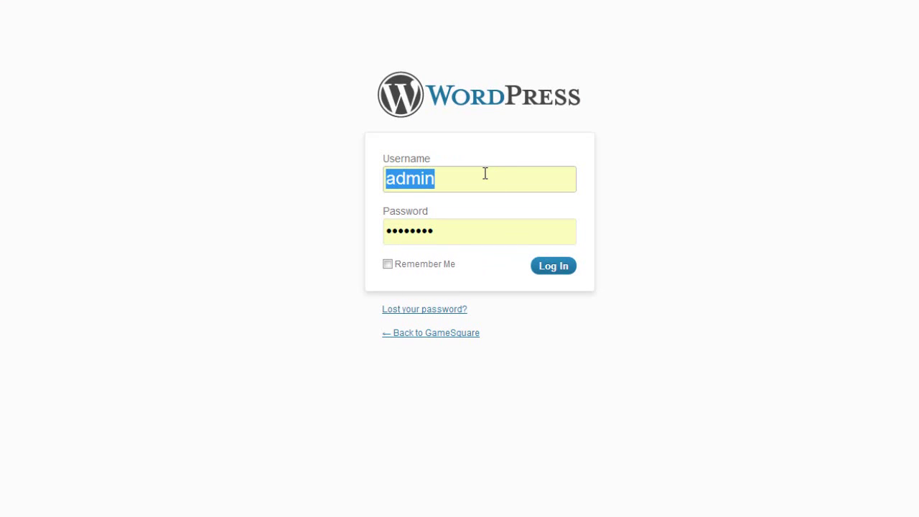
type("Austin")
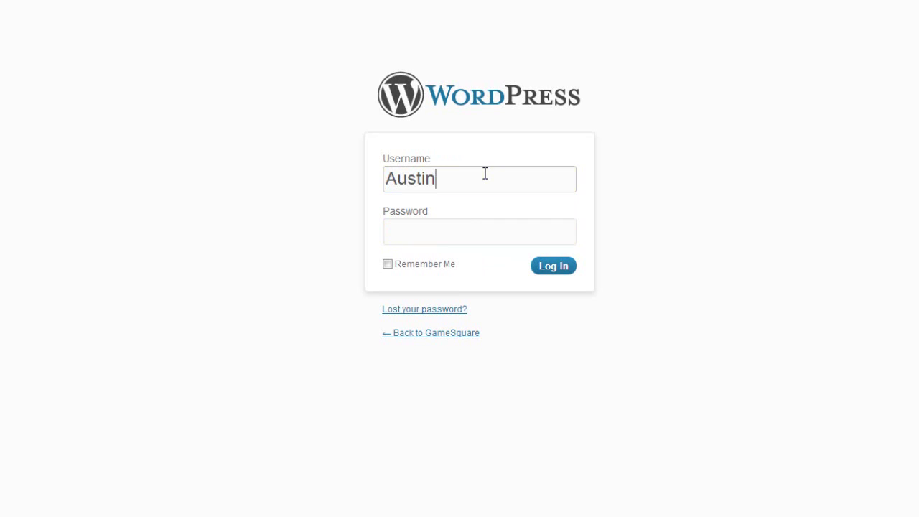
left_click(425, 239)
type("••••••")
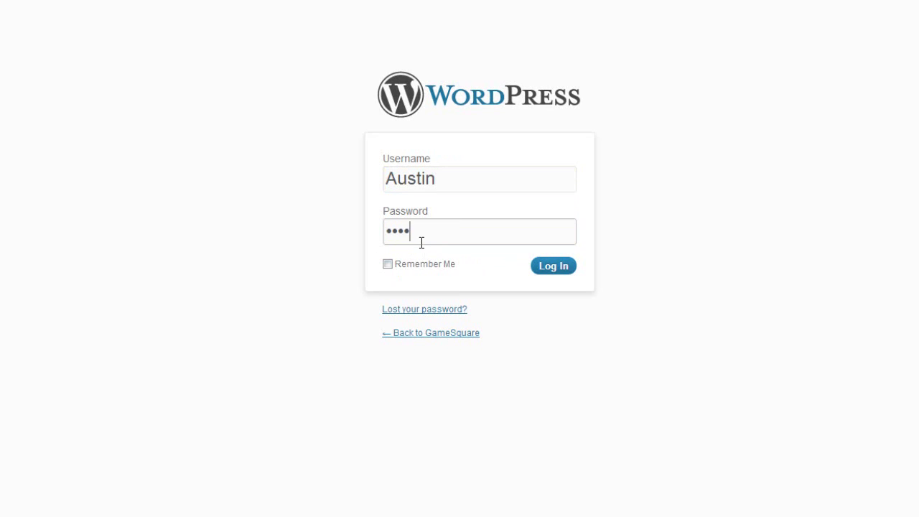
left_click(551, 269)
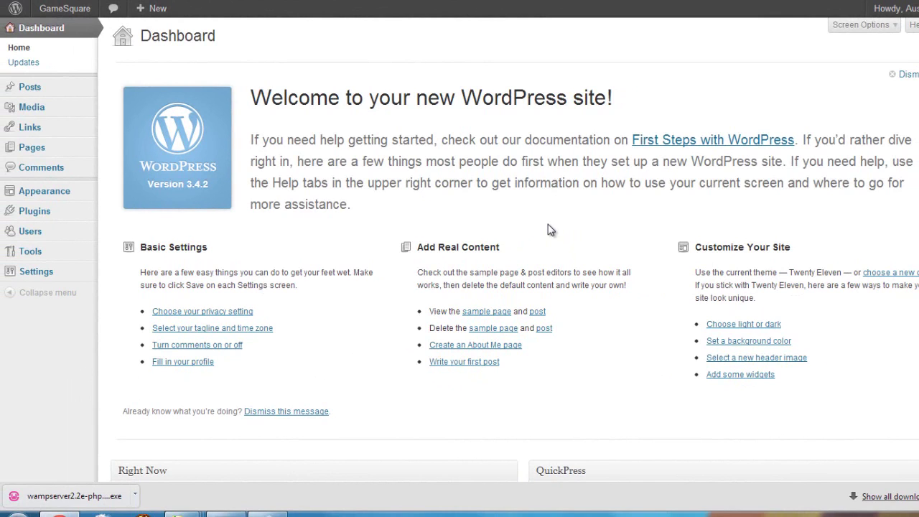
scroll(912, 173, "down", 1)
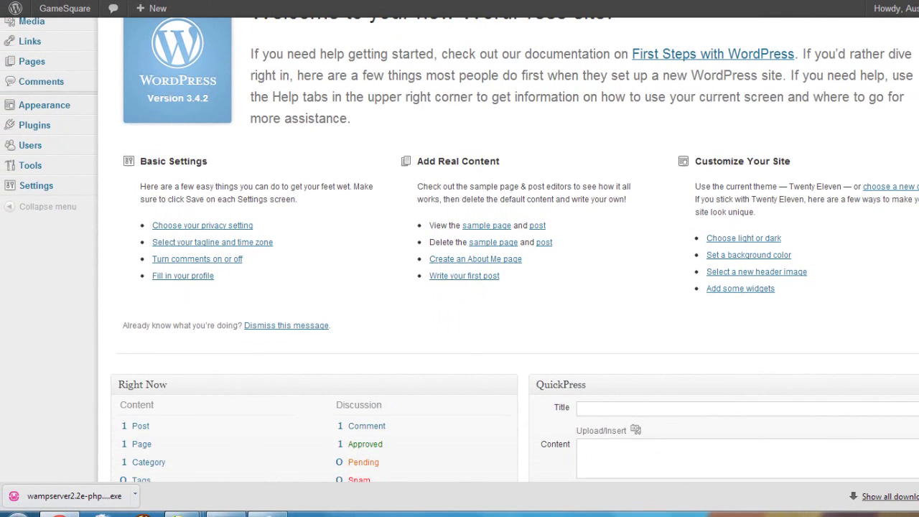
scroll(460, 258, "up", 1)
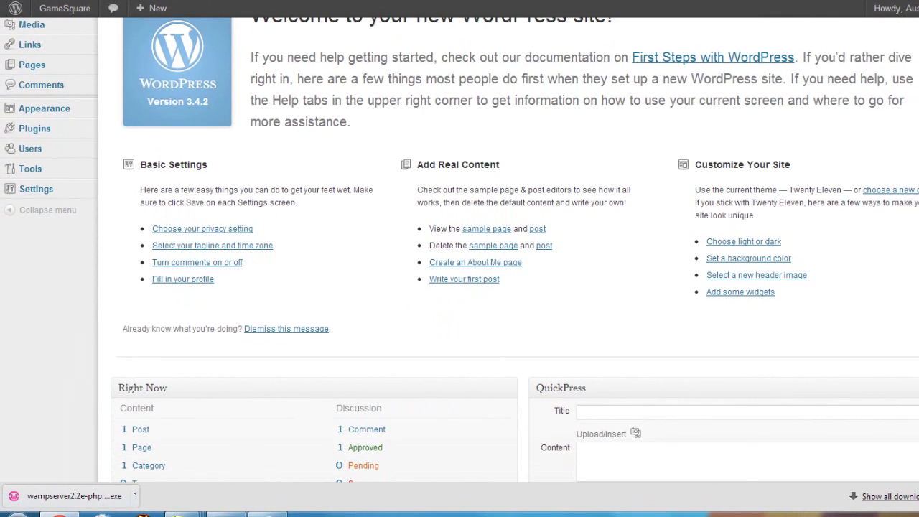
scroll(459, 259, "up", 1)
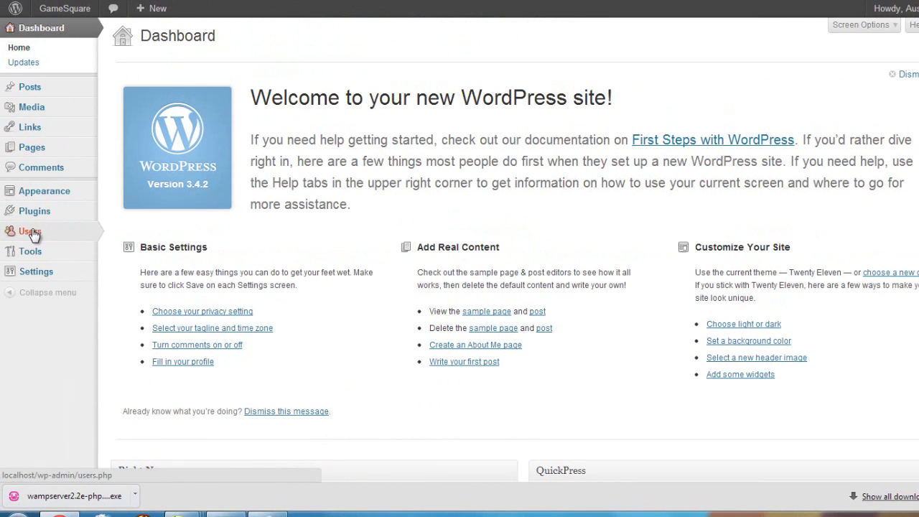
mouse_move(70, 94)
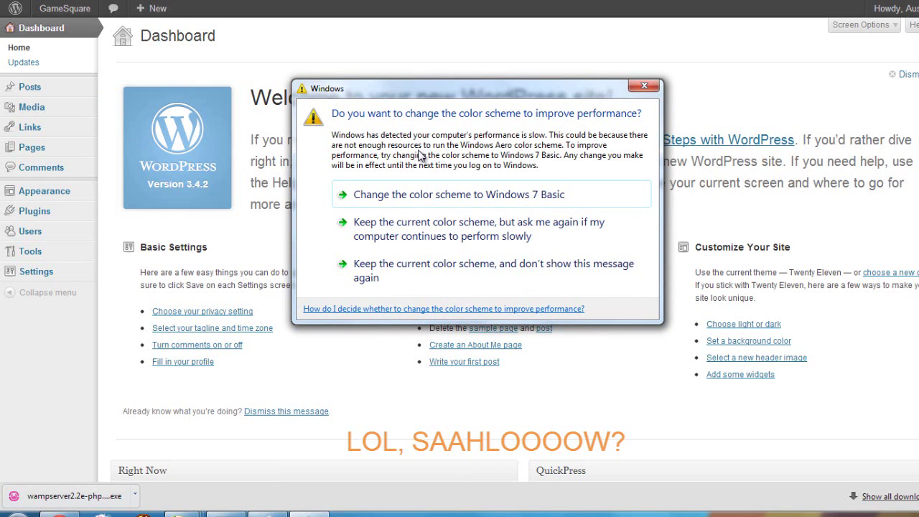
left_click(374, 278)
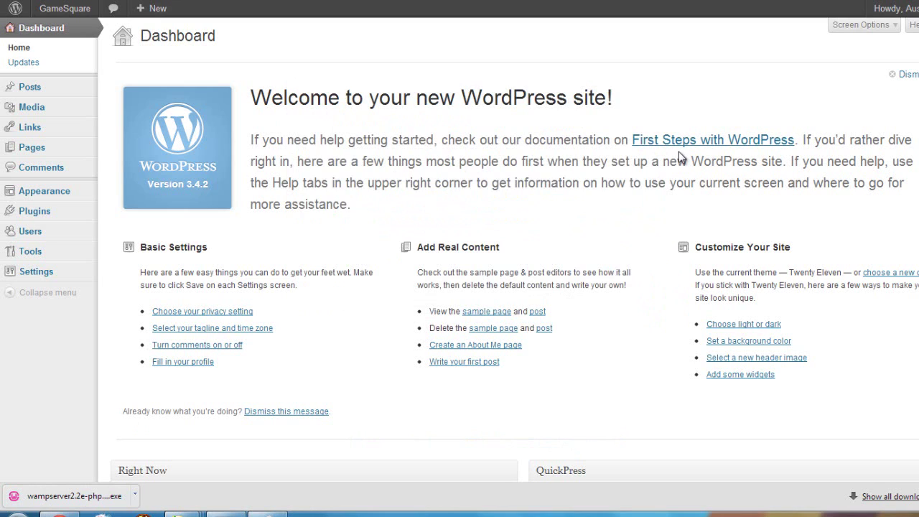
mouse_move(52, 11)
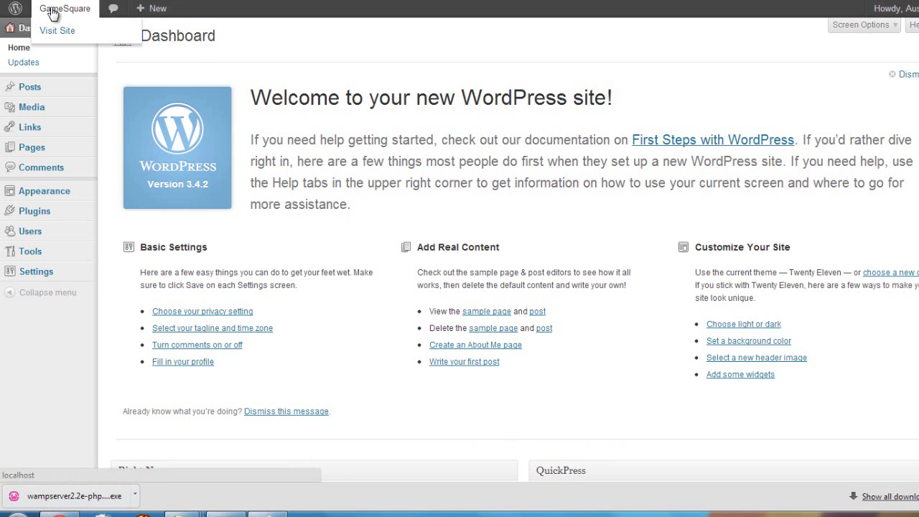
left_click(65, 32)
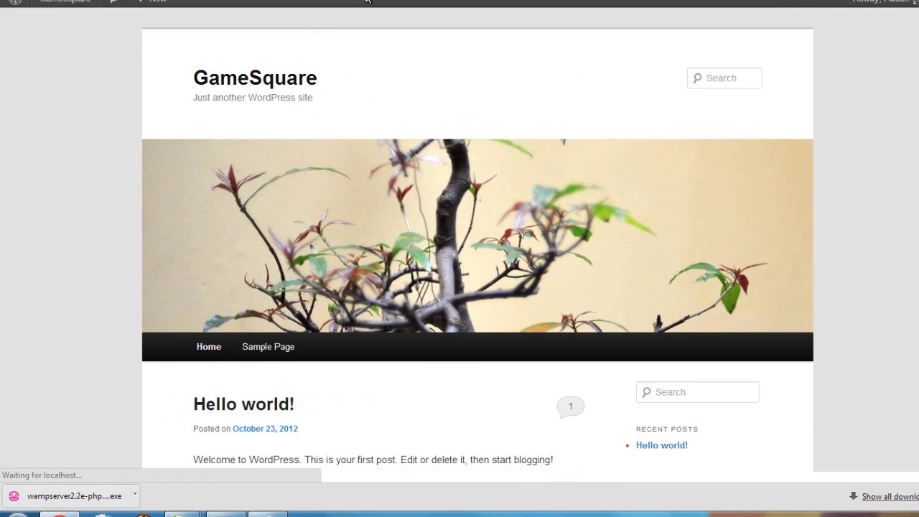
scroll(808, 125, "down", 3)
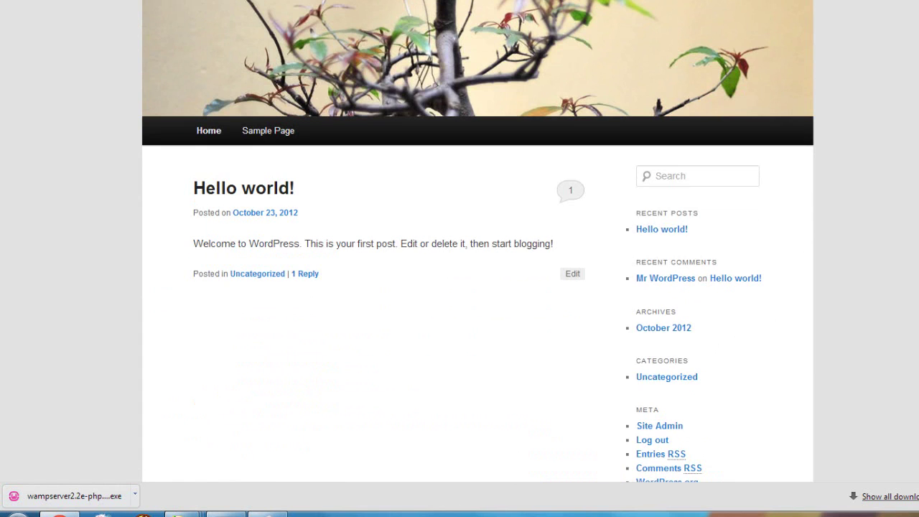
scroll(808, 125, "up", 2)
scroll(477, 193, "up", 1)
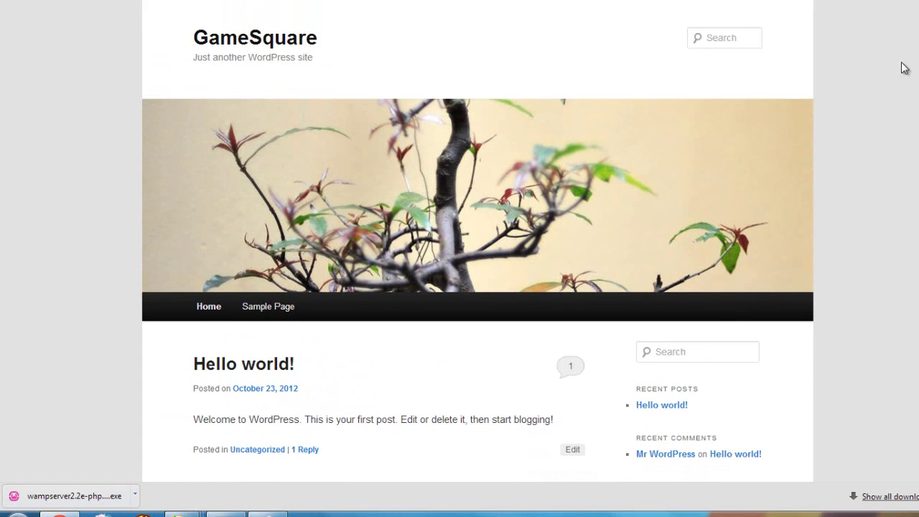